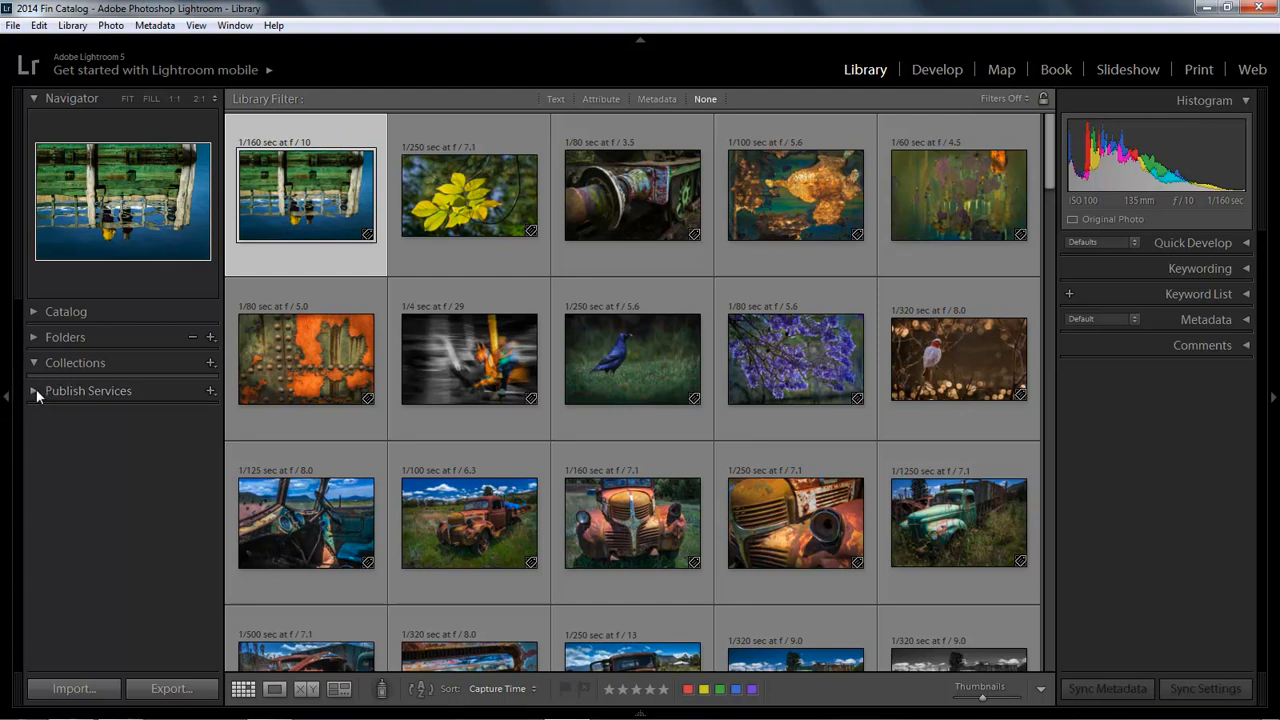
# - Start setting up a Hard Drive publish service and enter "Finished Images" as its description
pyautogui.click(35, 389)
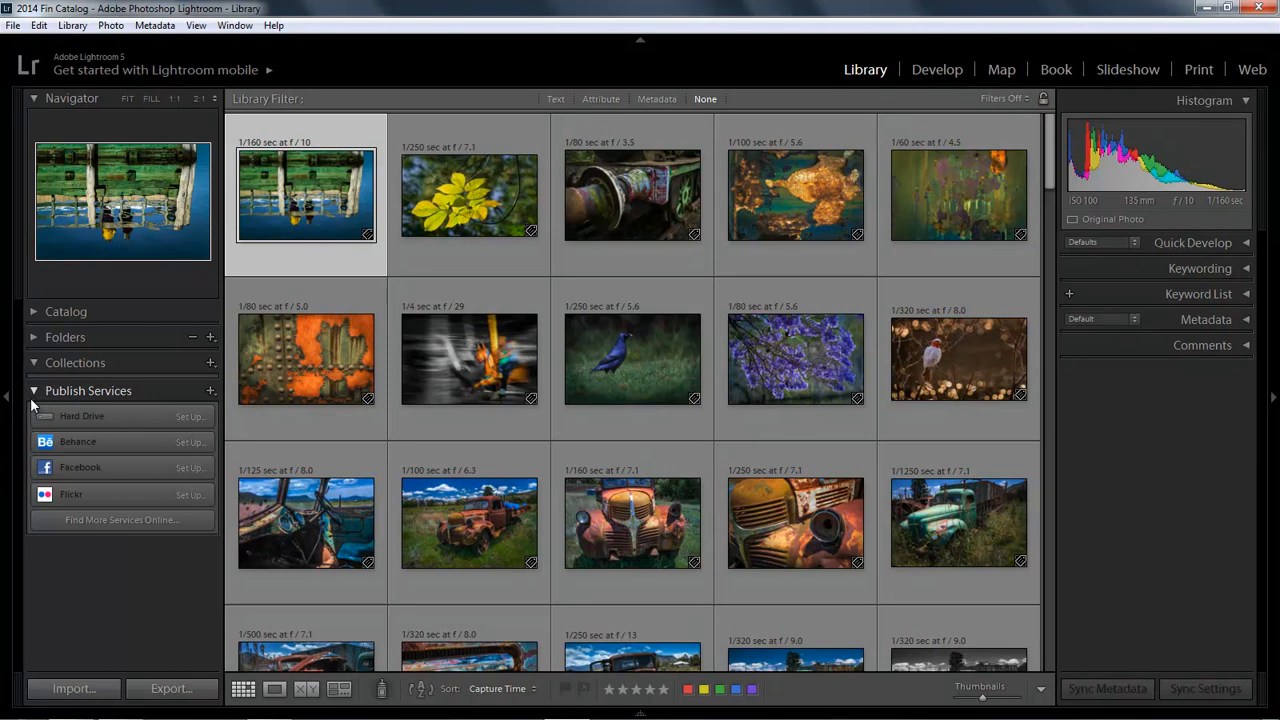
pyautogui.click(190, 419)
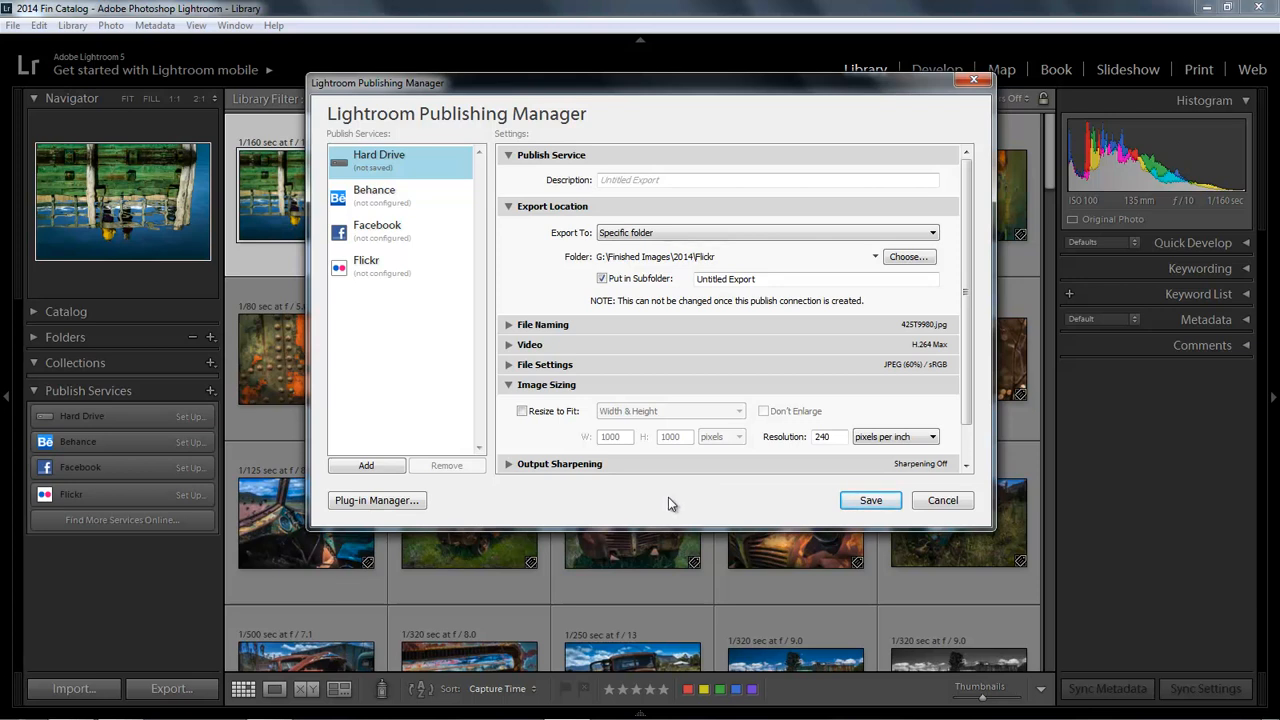
pyautogui.click(667, 180)
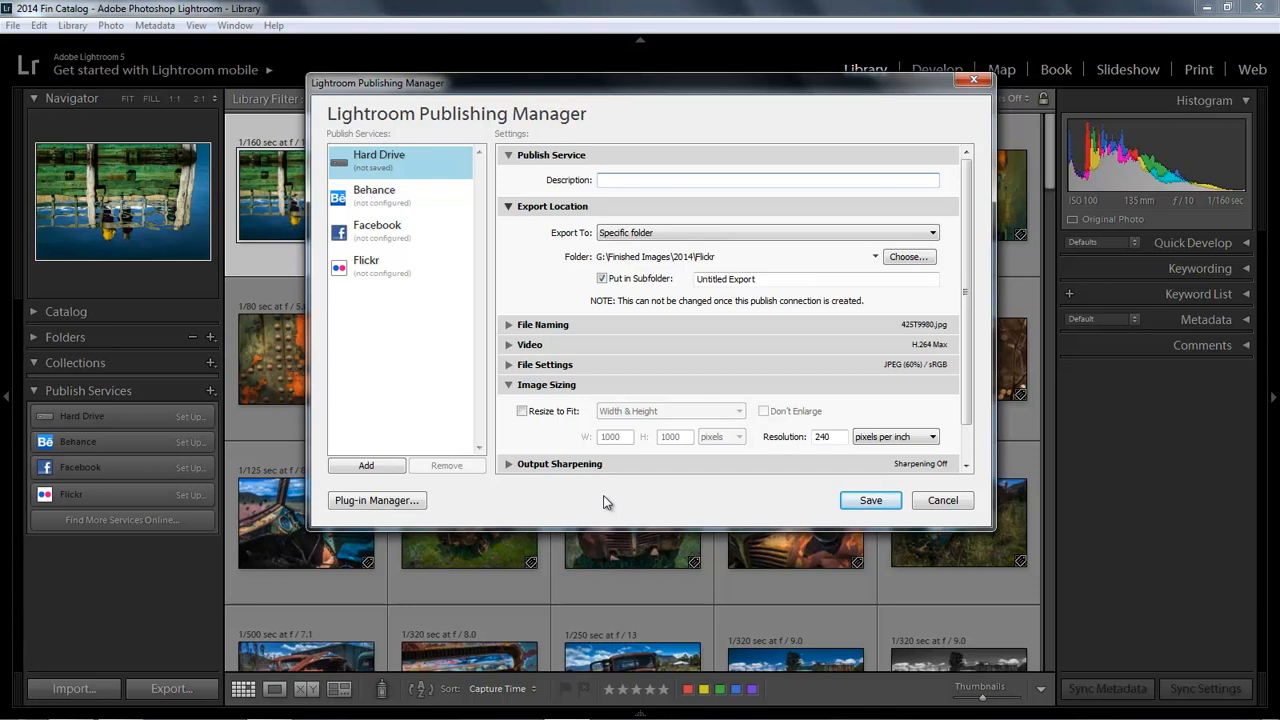
pyautogui.write('Finished Images')
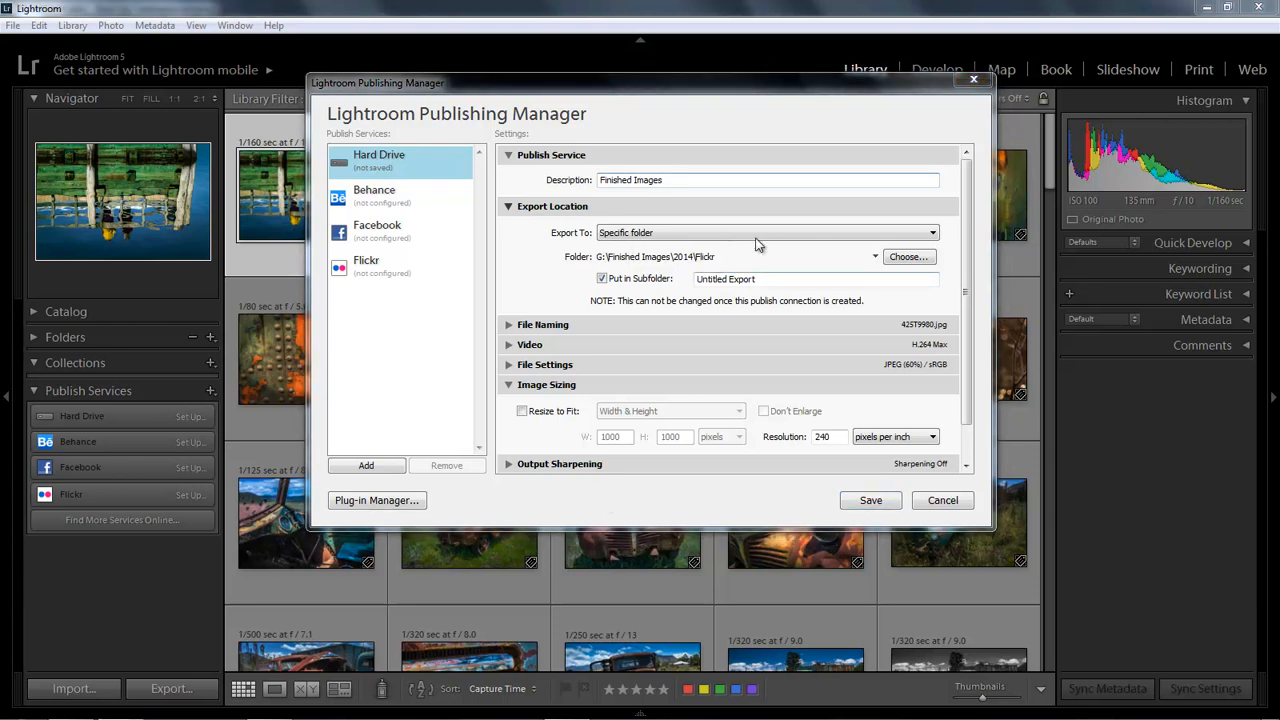
# - Set the service's export folder to G:\Finished Images\2014
pyautogui.click(933, 236)
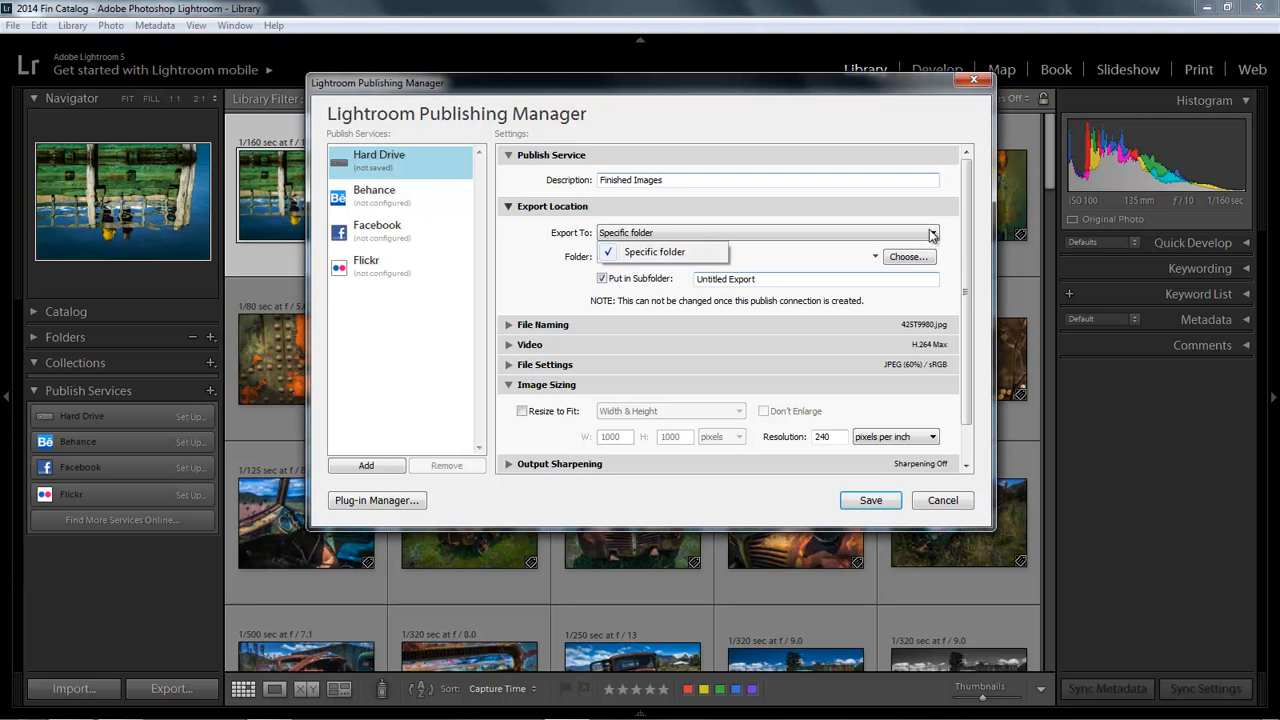
pyautogui.click(929, 236)
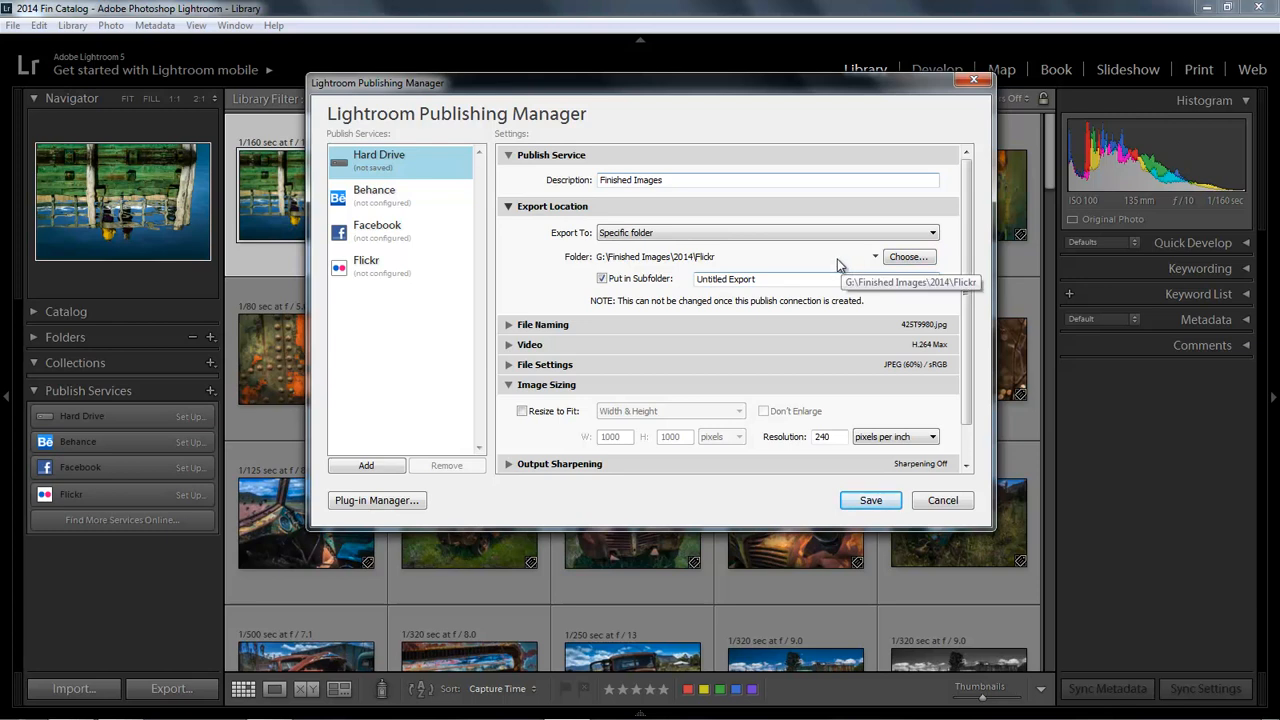
pyautogui.click(900, 258)
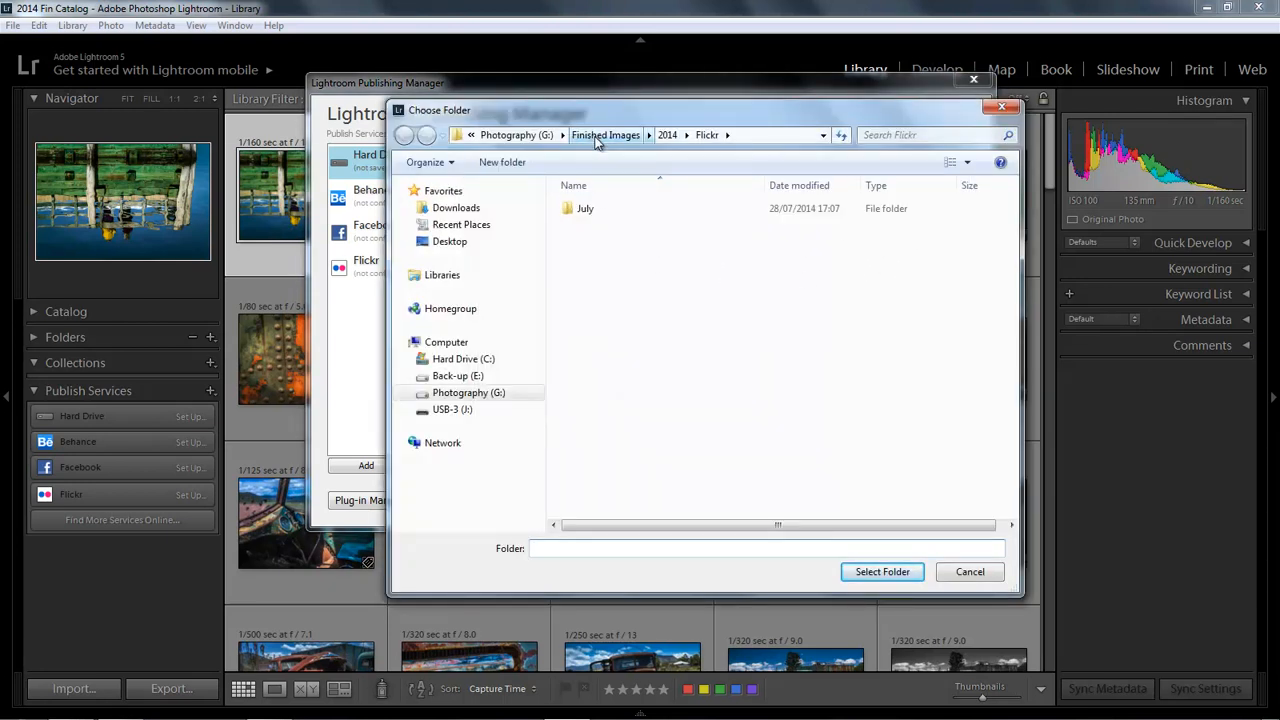
pyautogui.click(668, 135)
pyautogui.click(666, 135)
pyautogui.click(586, 210)
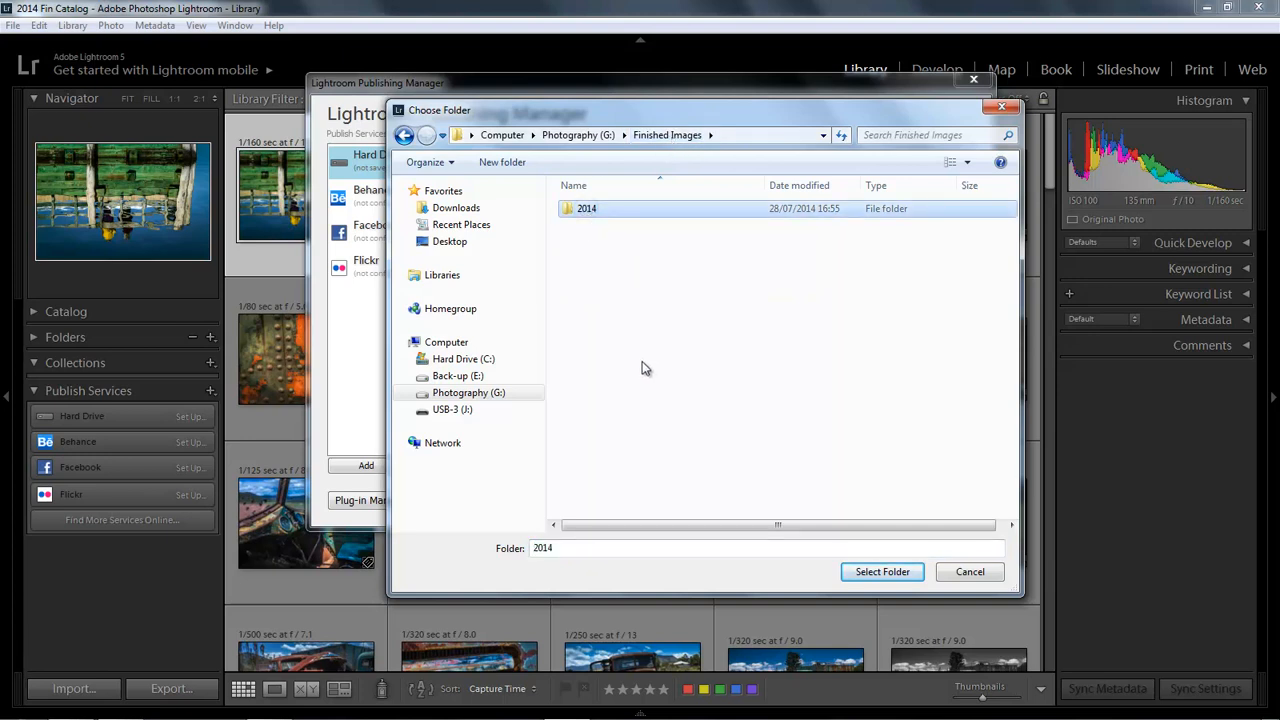
pyautogui.click(882, 572)
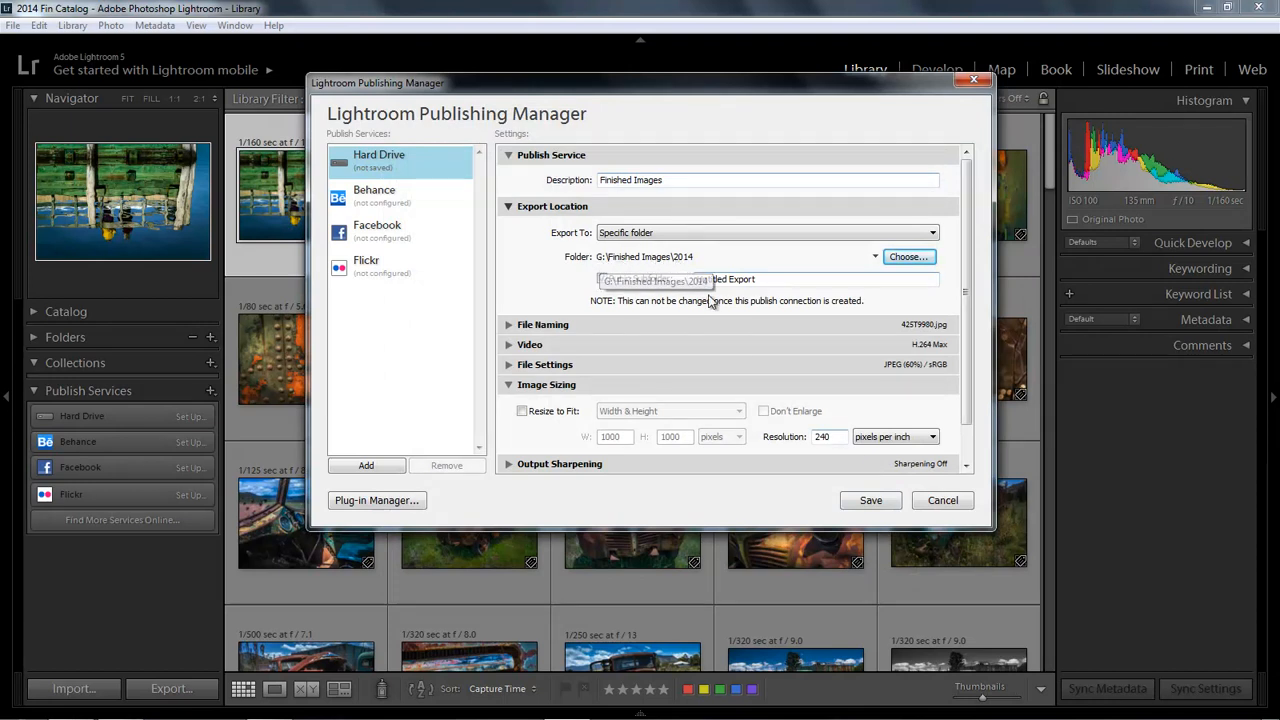
# - Name the export subfolder "August" and collapse the publish service and export location settings
pyautogui.click(762, 279)
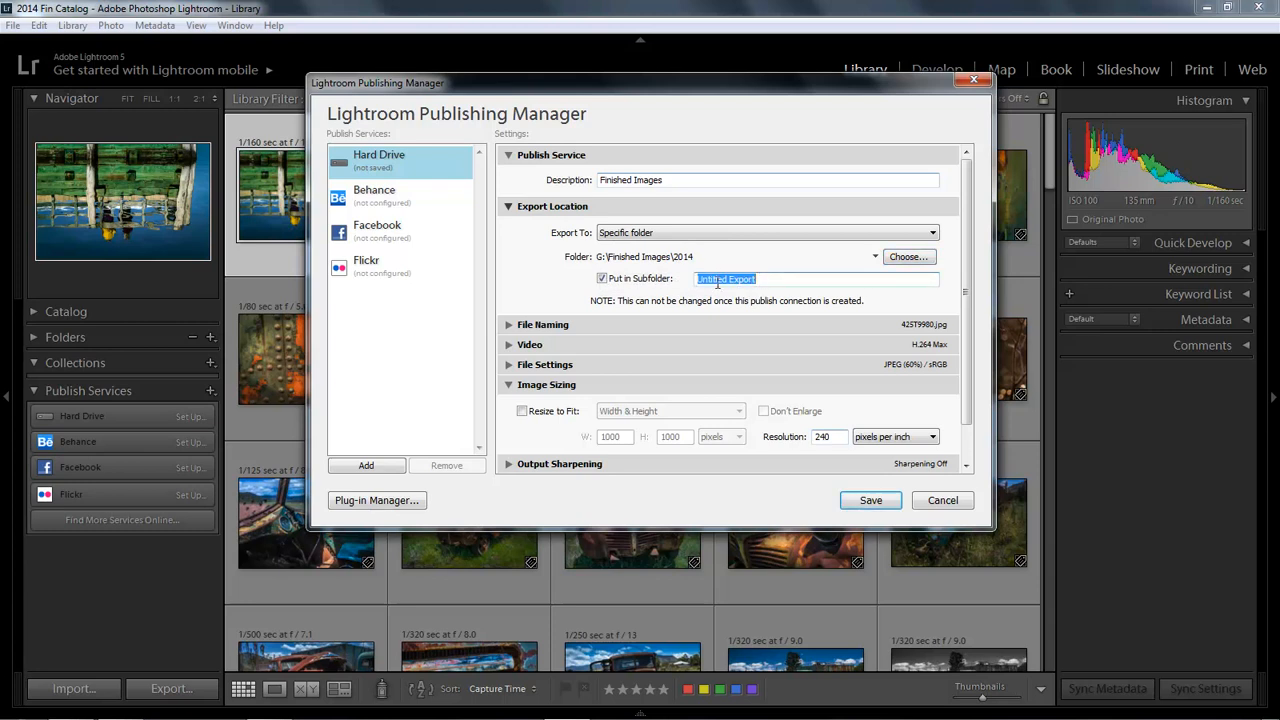
pyautogui.write('August')
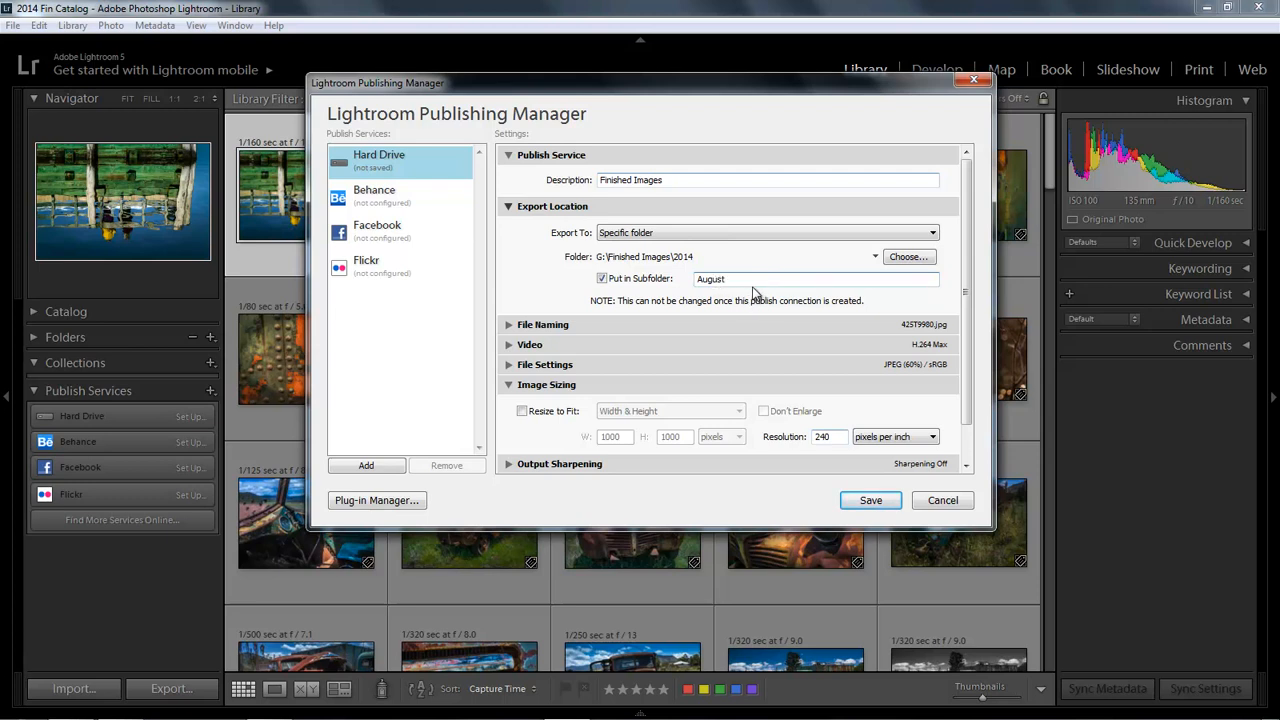
pyautogui.click(507, 155)
pyautogui.click(508, 175)
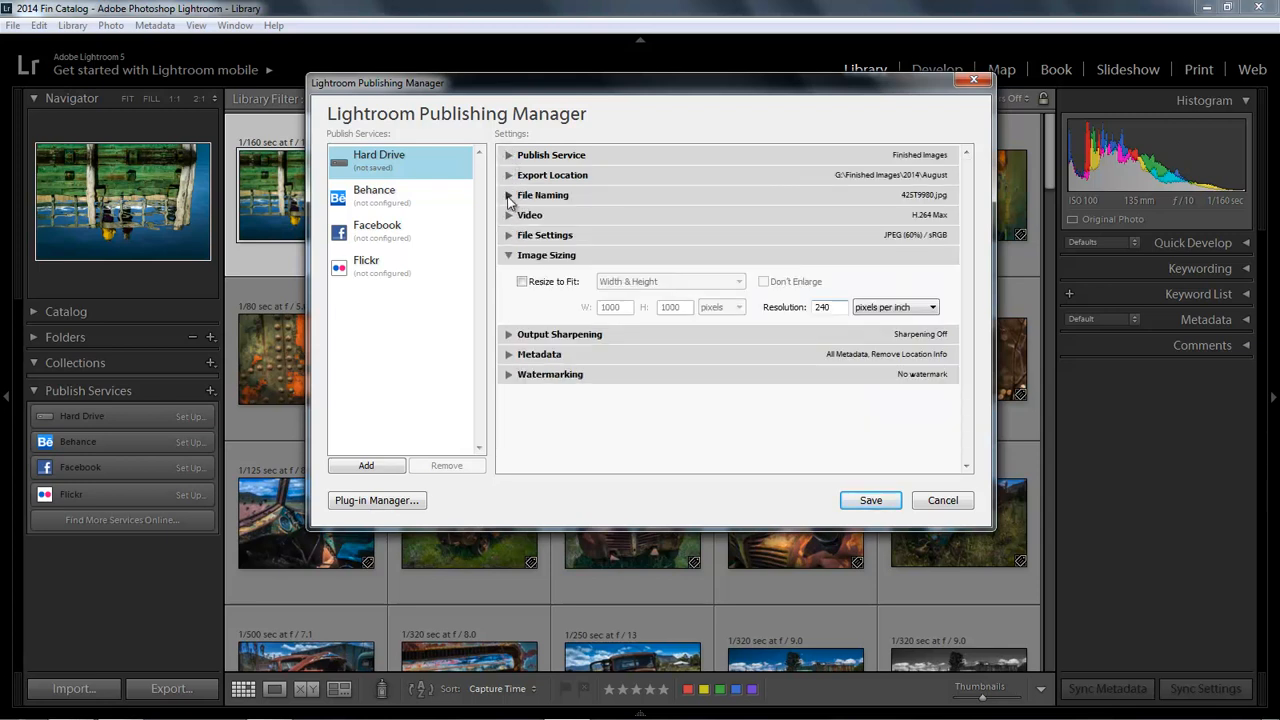
# - Enable renaming of exported files using Custom Name - Original File Number with the custom text "Finished"
pyautogui.click(508, 195)
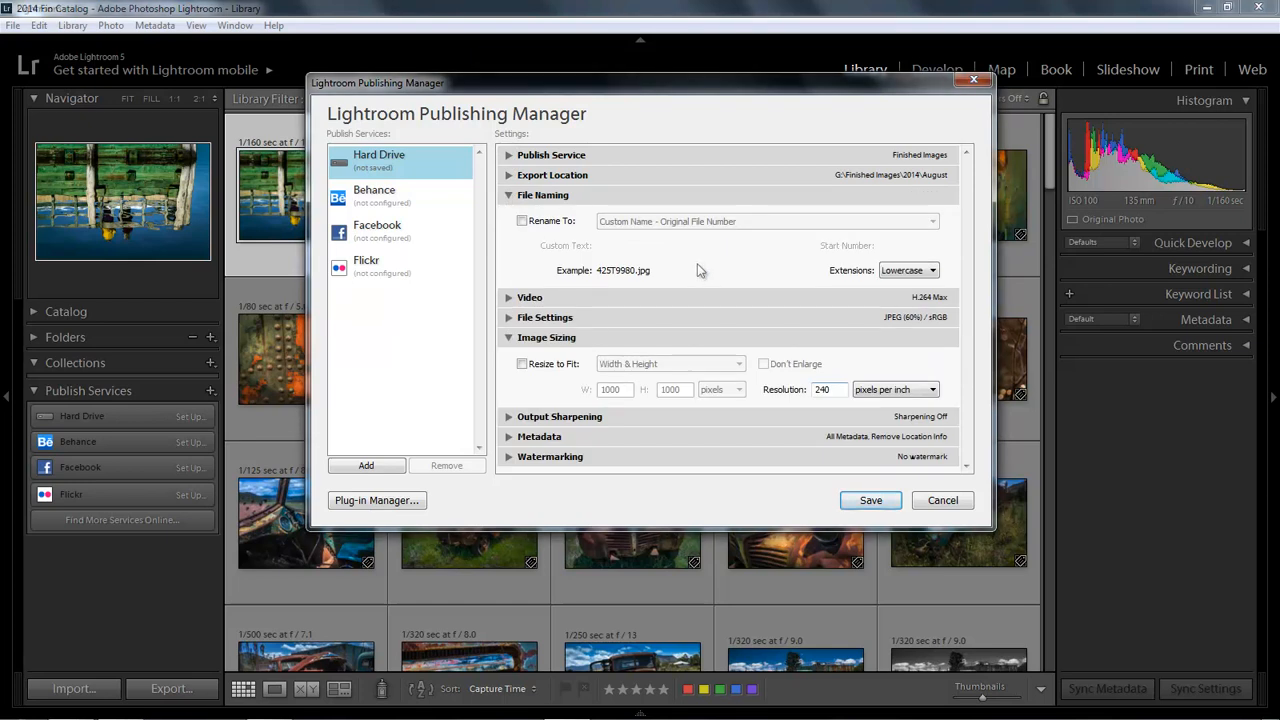
pyautogui.click(521, 220)
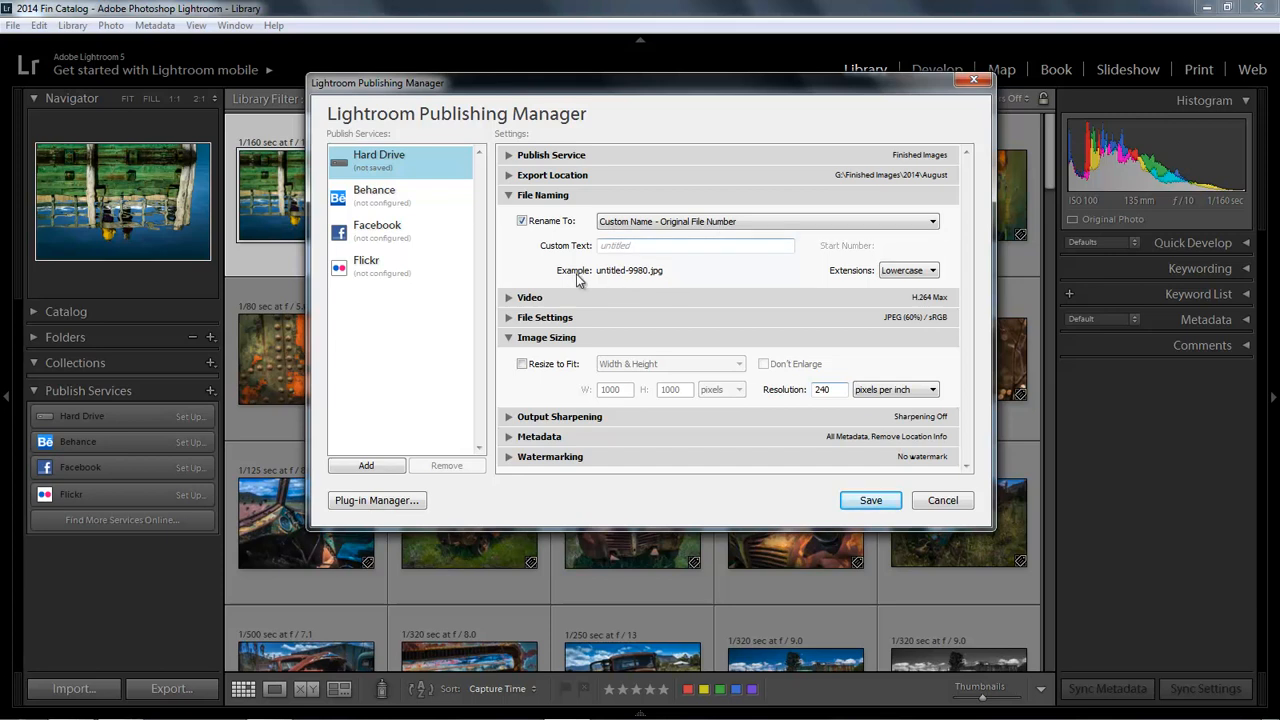
pyautogui.click(640, 245)
pyautogui.write('Fi')
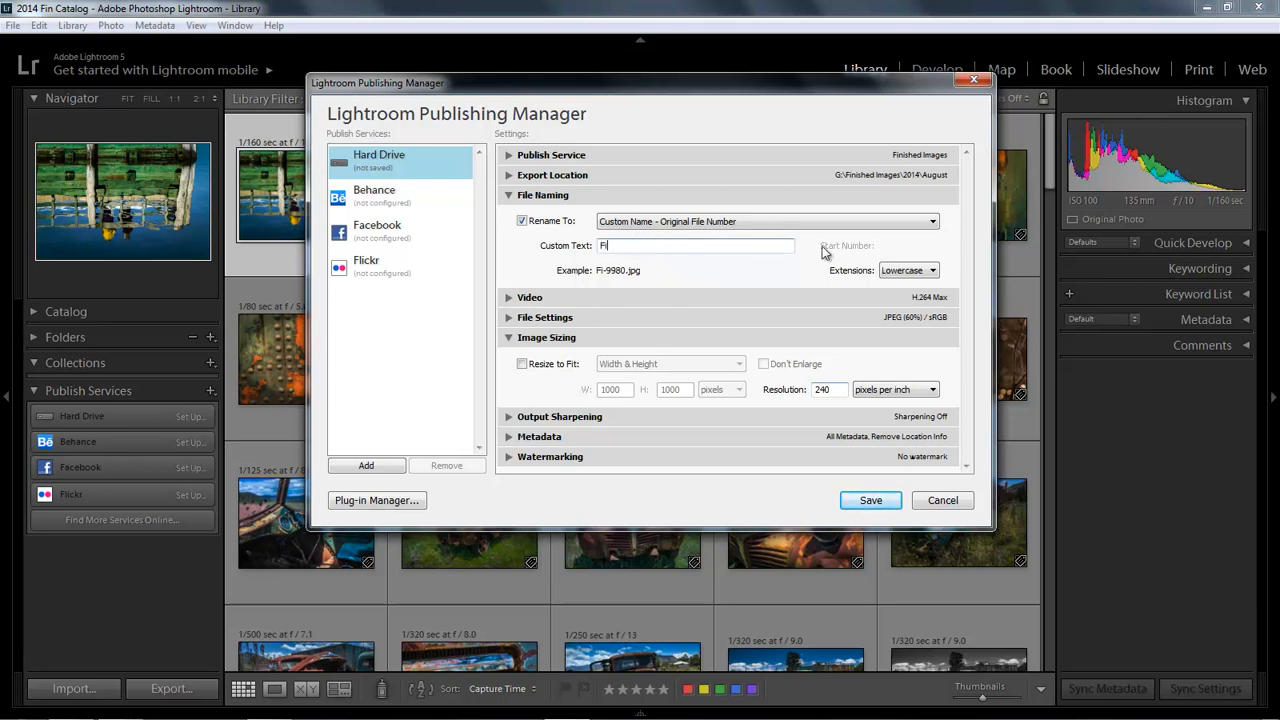
pyautogui.write('nished')
pyautogui.click(510, 196)
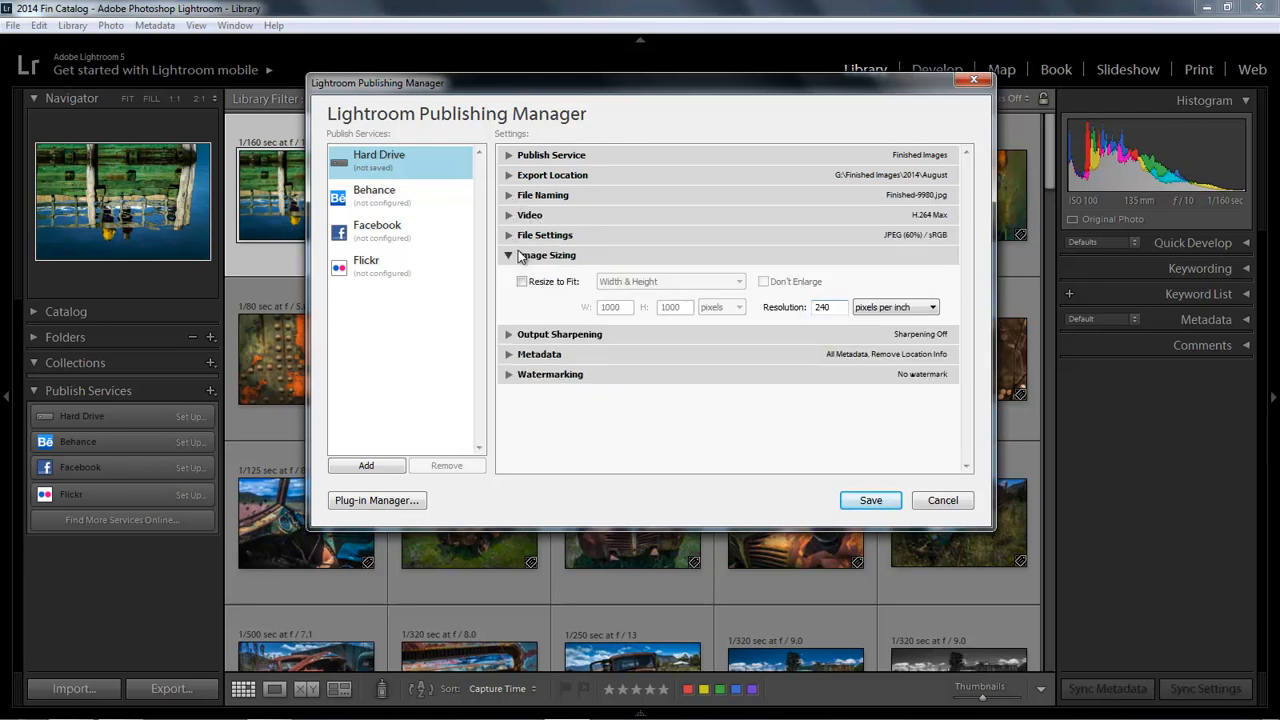
# - Keep JPEG as the image format and set its quality to 100 in the file settings
pyautogui.click(509, 238)
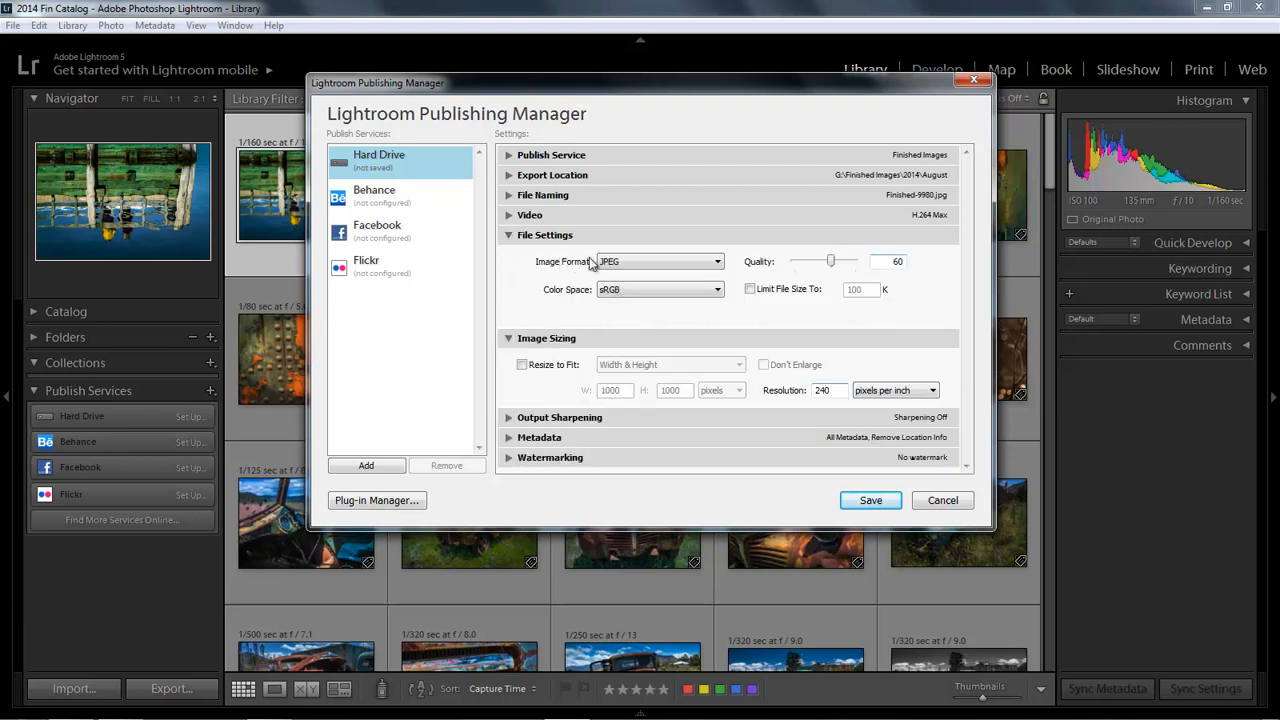
pyautogui.click(718, 264)
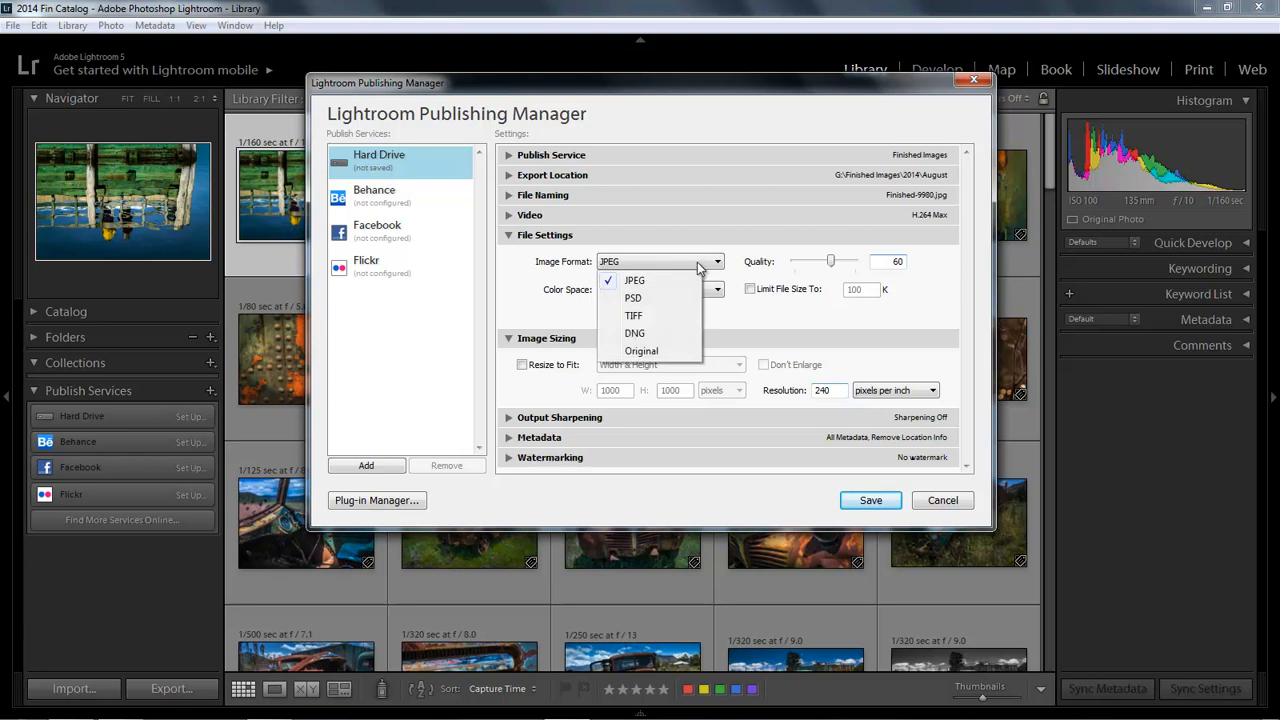
pyautogui.click(699, 263)
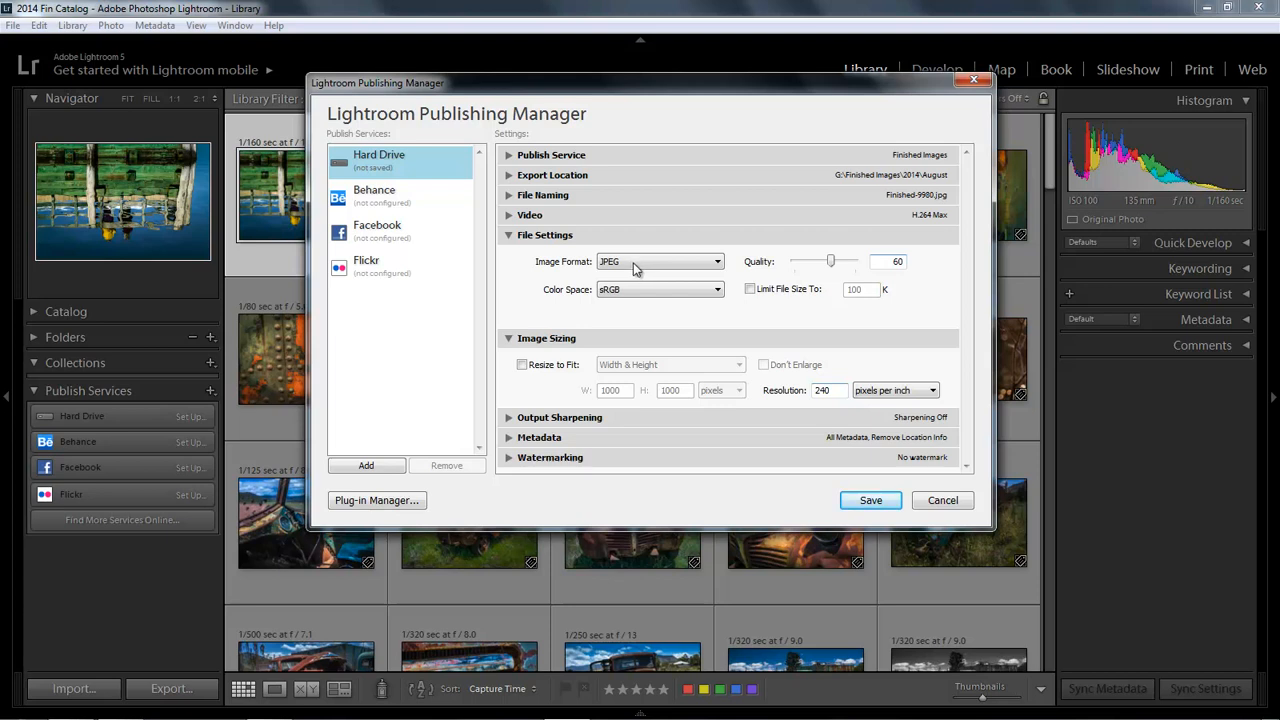
pyautogui.moveTo(832, 264); pyautogui.dragTo(882, 280)
pyautogui.click(508, 236)
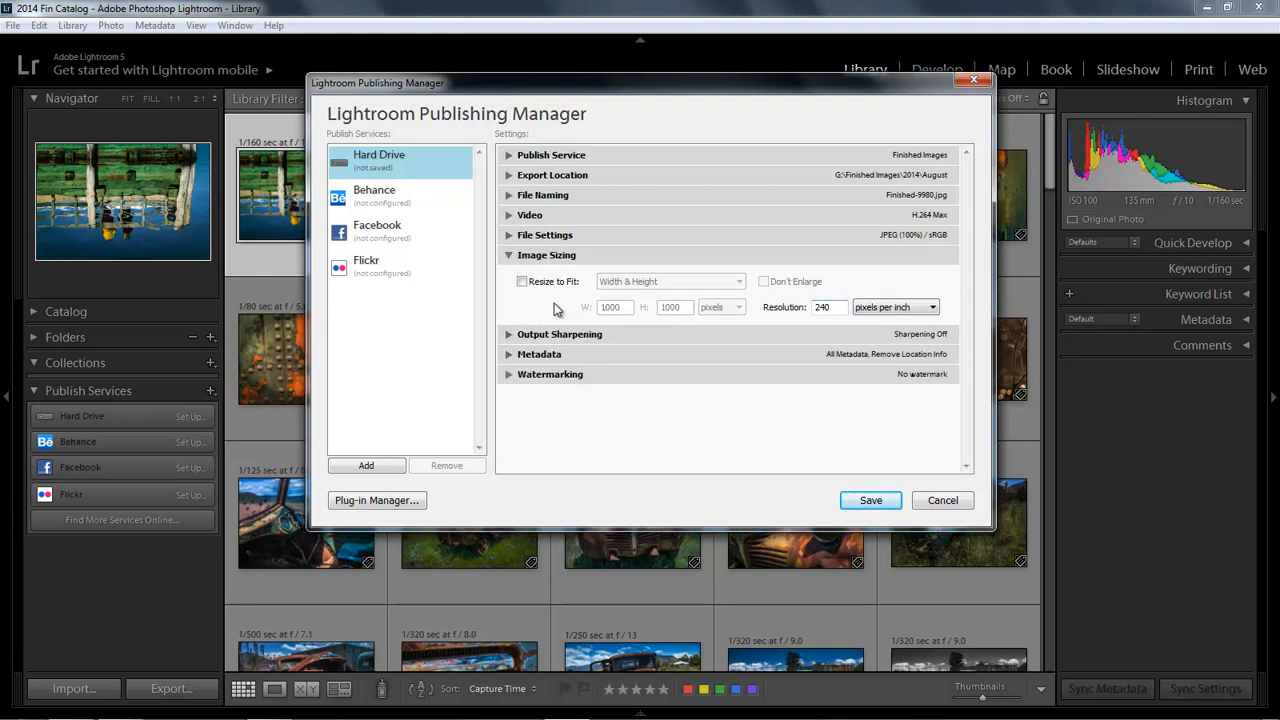
# - Review the output sharpening, metadata and watermarking options, leaving them as they are, and save the Hard Drive publish service
pyautogui.click(509, 257)
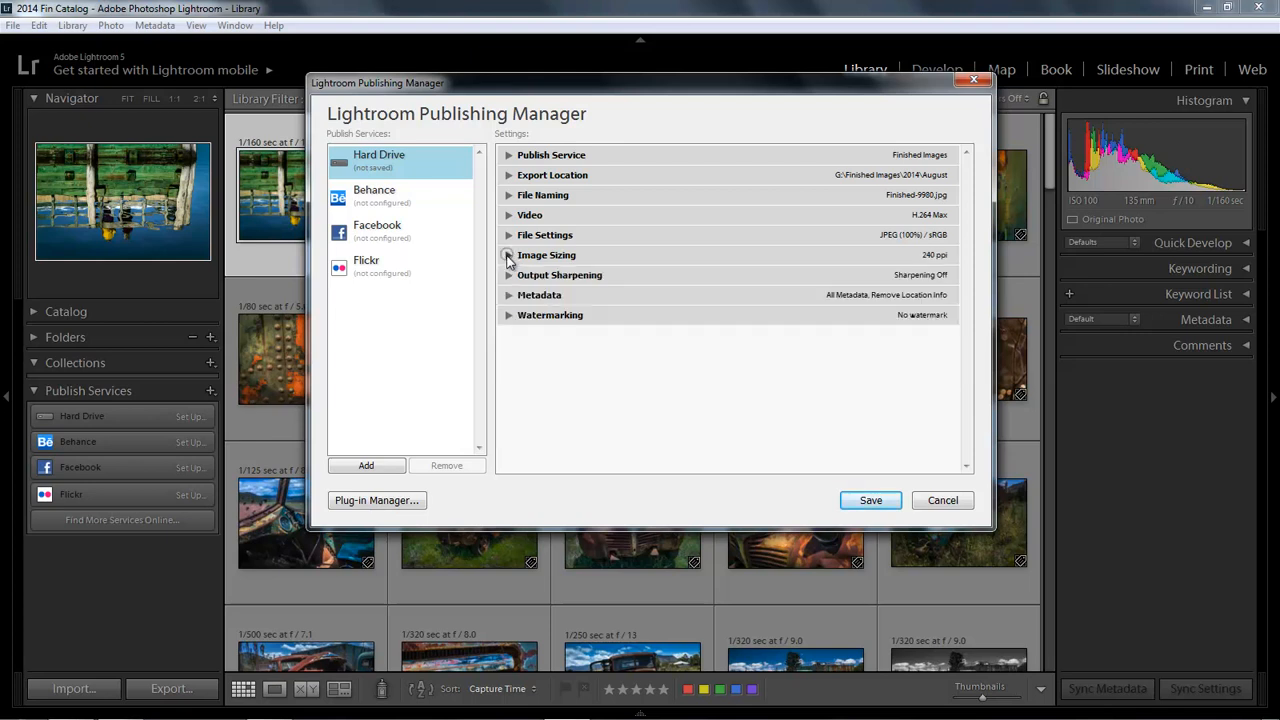
pyautogui.click(509, 276)
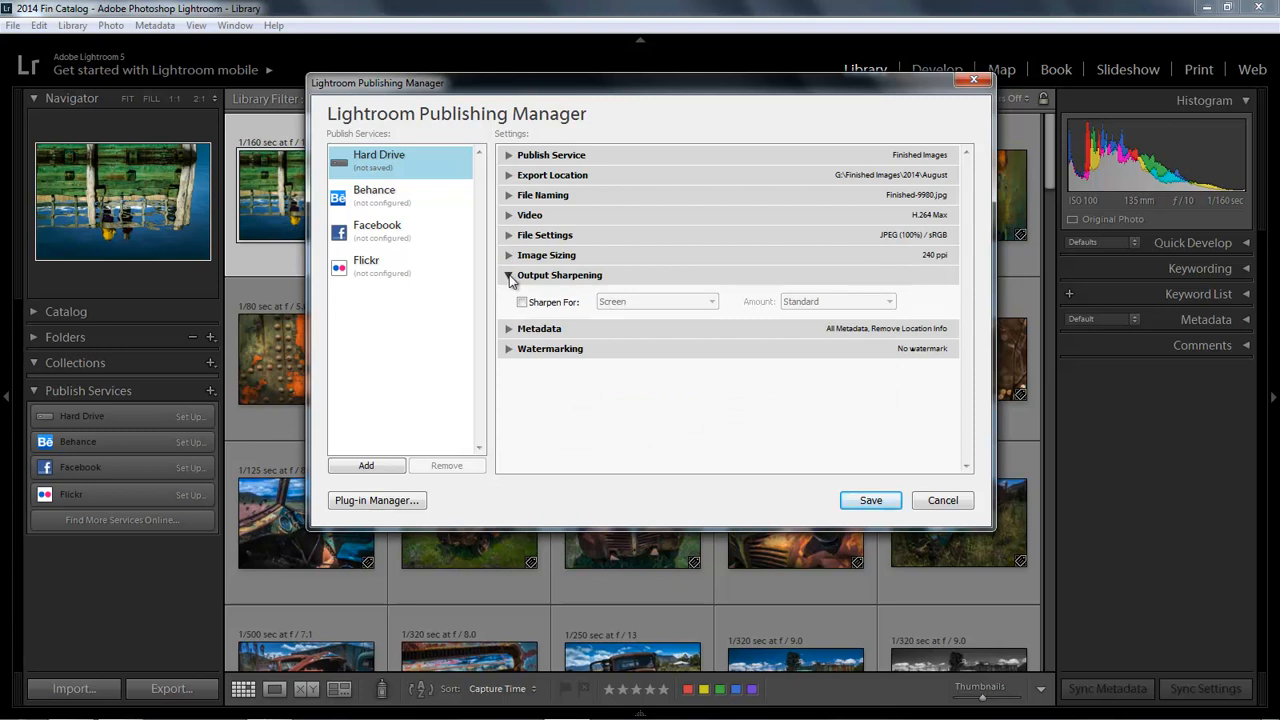
pyautogui.click(509, 276)
pyautogui.click(509, 296)
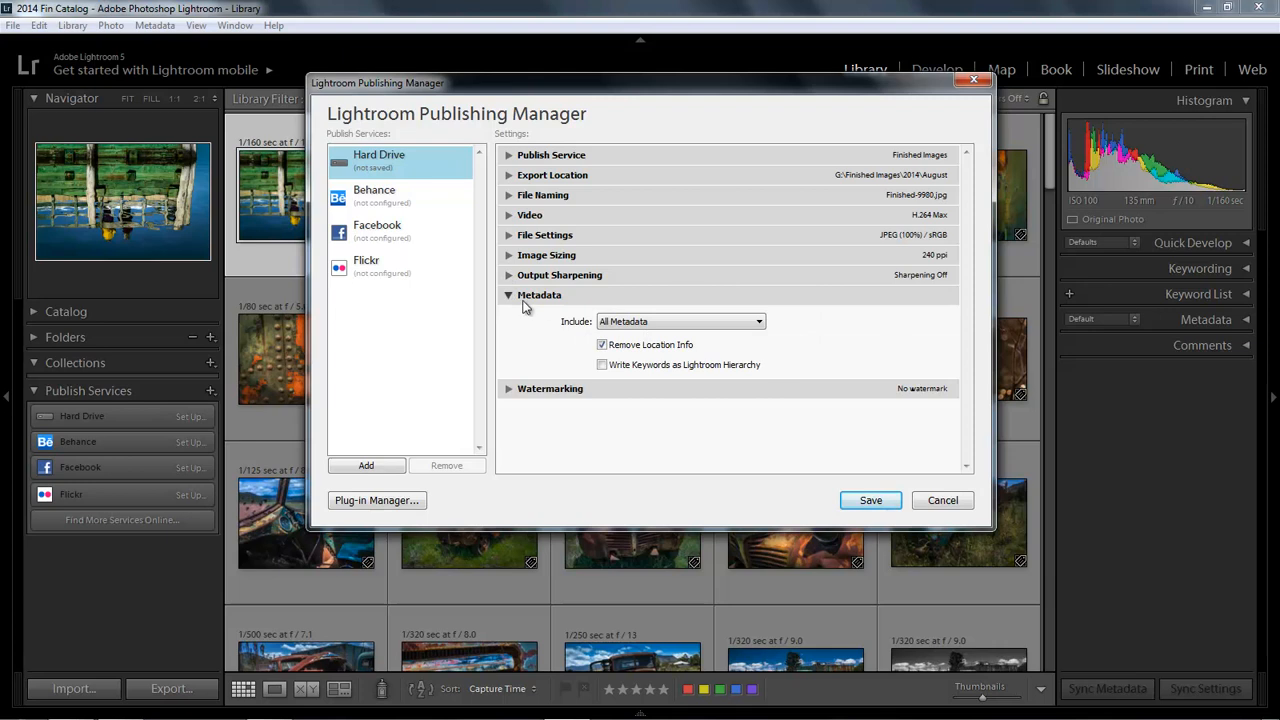
pyautogui.click(508, 296)
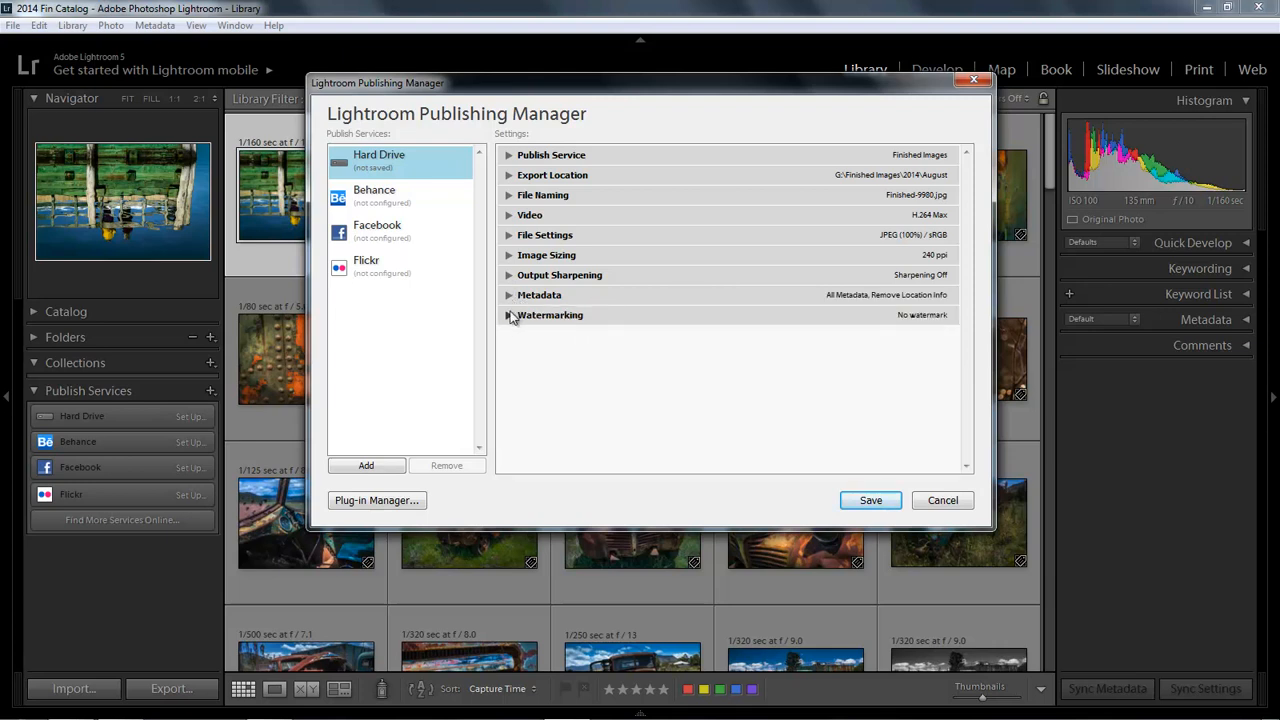
pyautogui.click(508, 316)
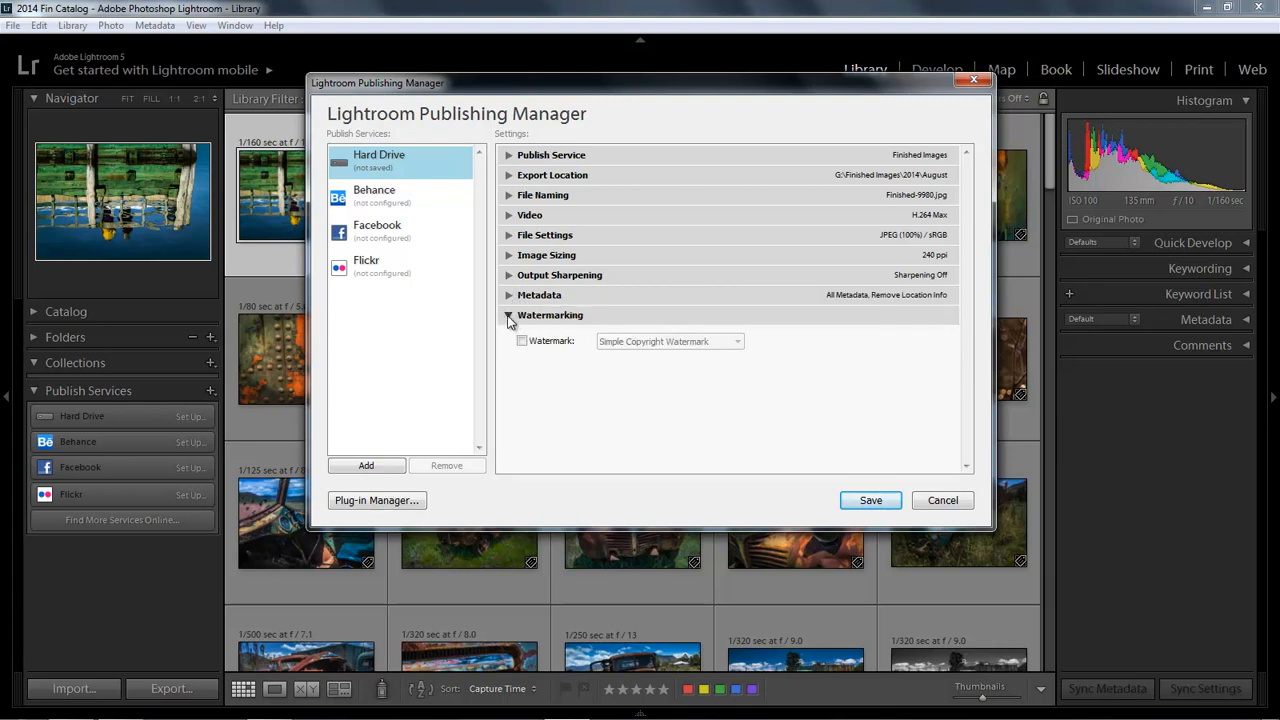
pyautogui.click(508, 316)
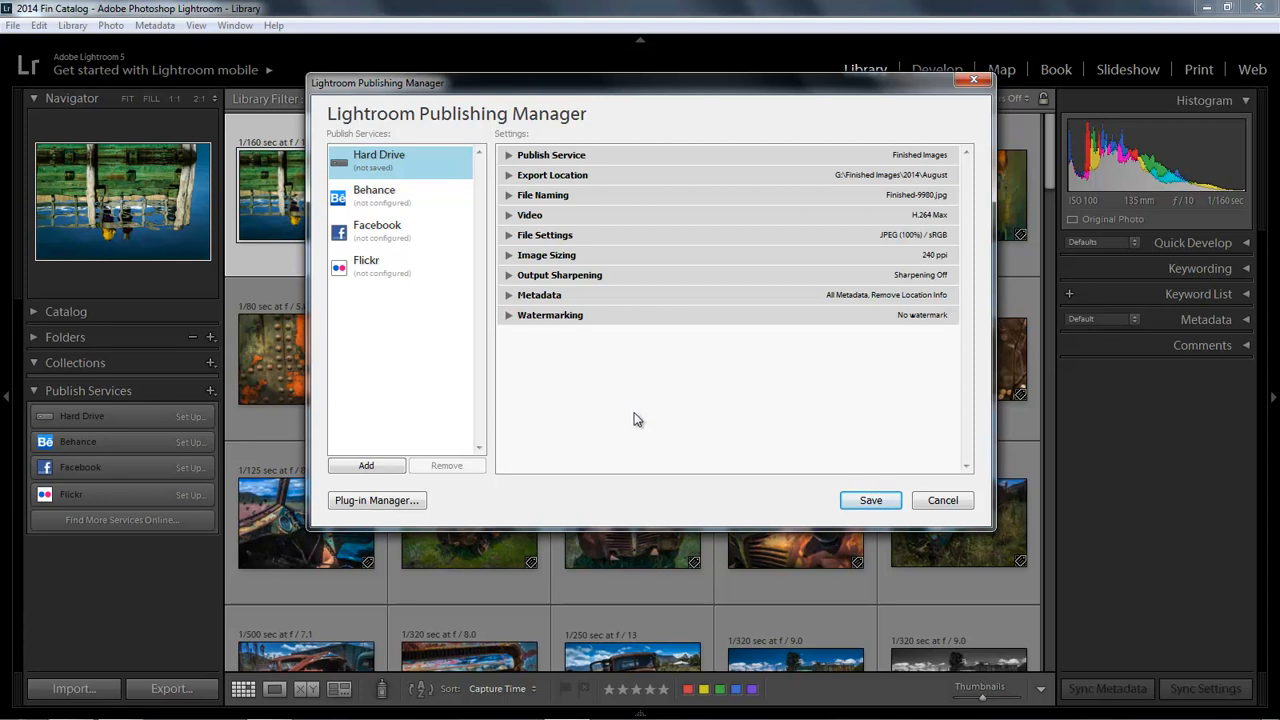
pyautogui.click(862, 503)
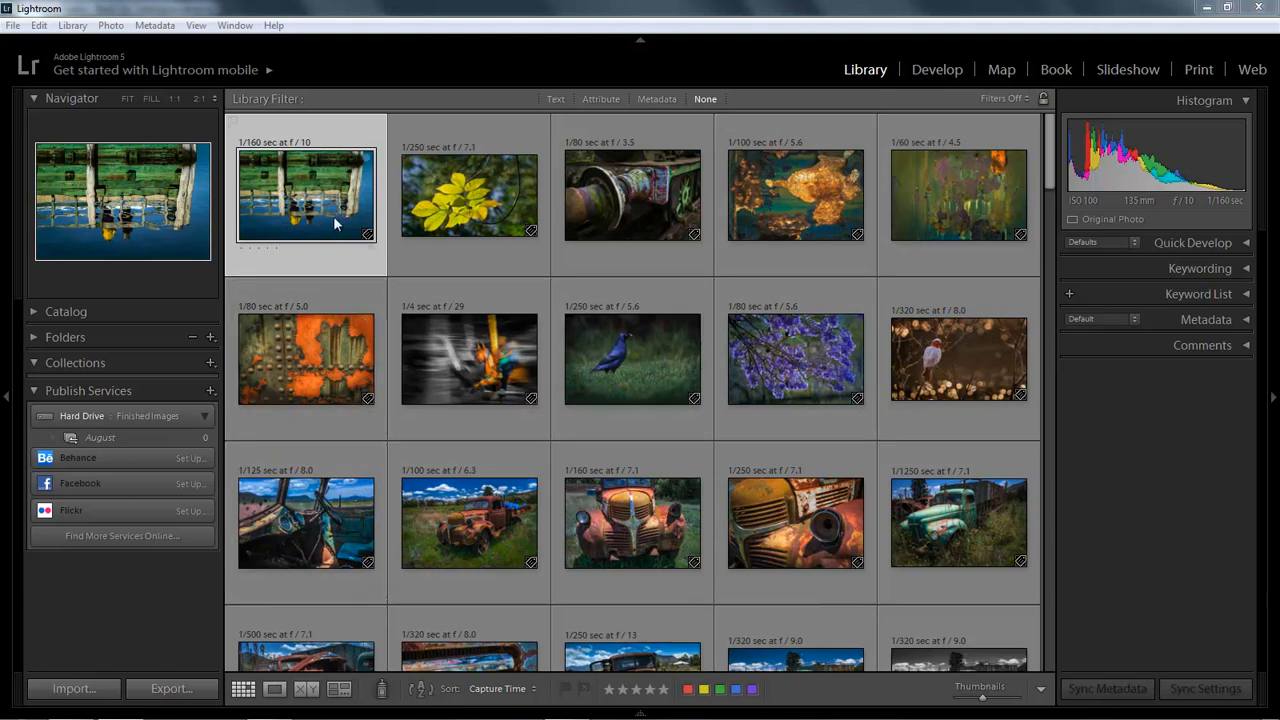
# - Add the five photos in the first grid row to the August publish folder and open that folder
pyautogui.keyDown('shift'); pyautogui.click(944, 180); pyautogui.keyUp('shift')
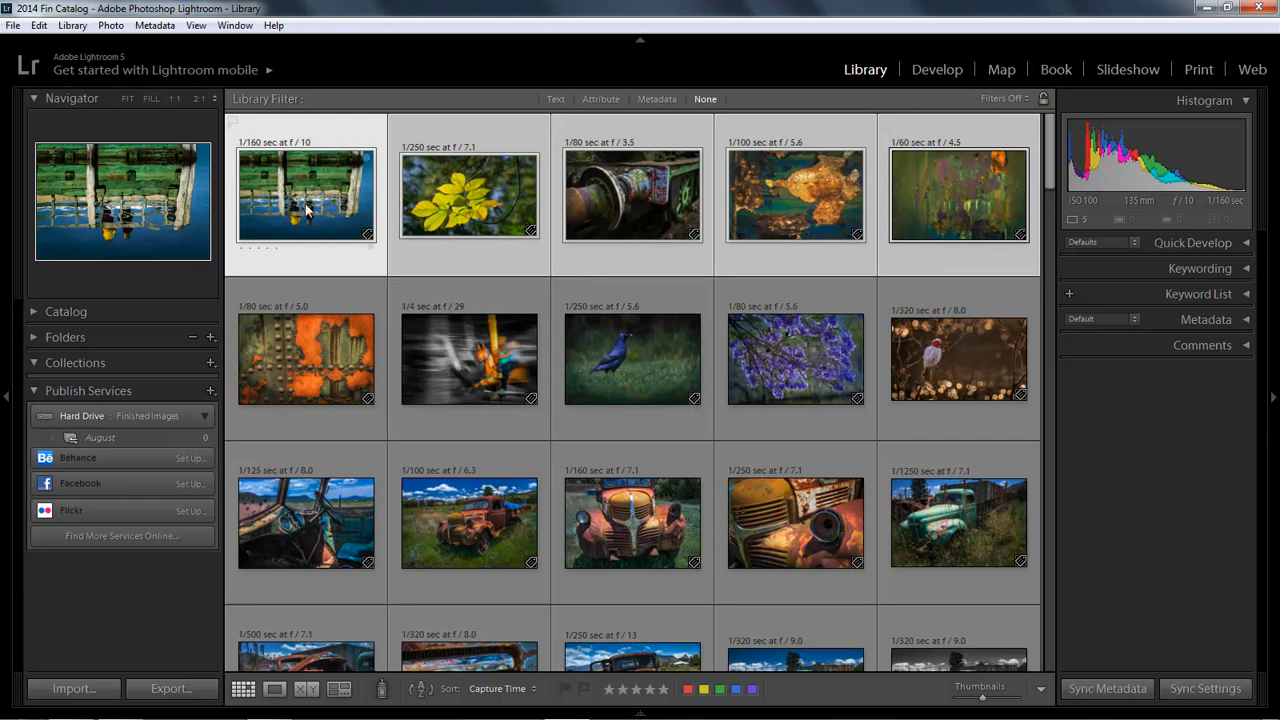
pyautogui.moveTo(311, 183); pyautogui.dragTo(147, 434)
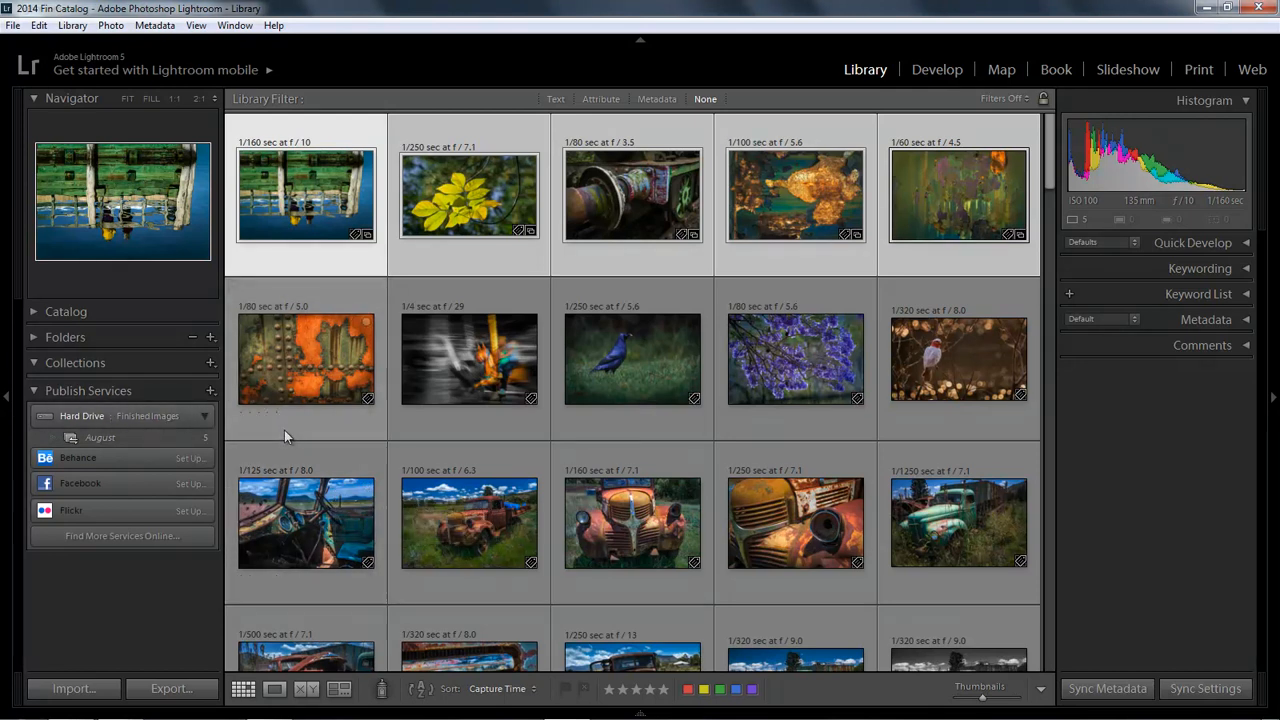
pyautogui.click(165, 437)
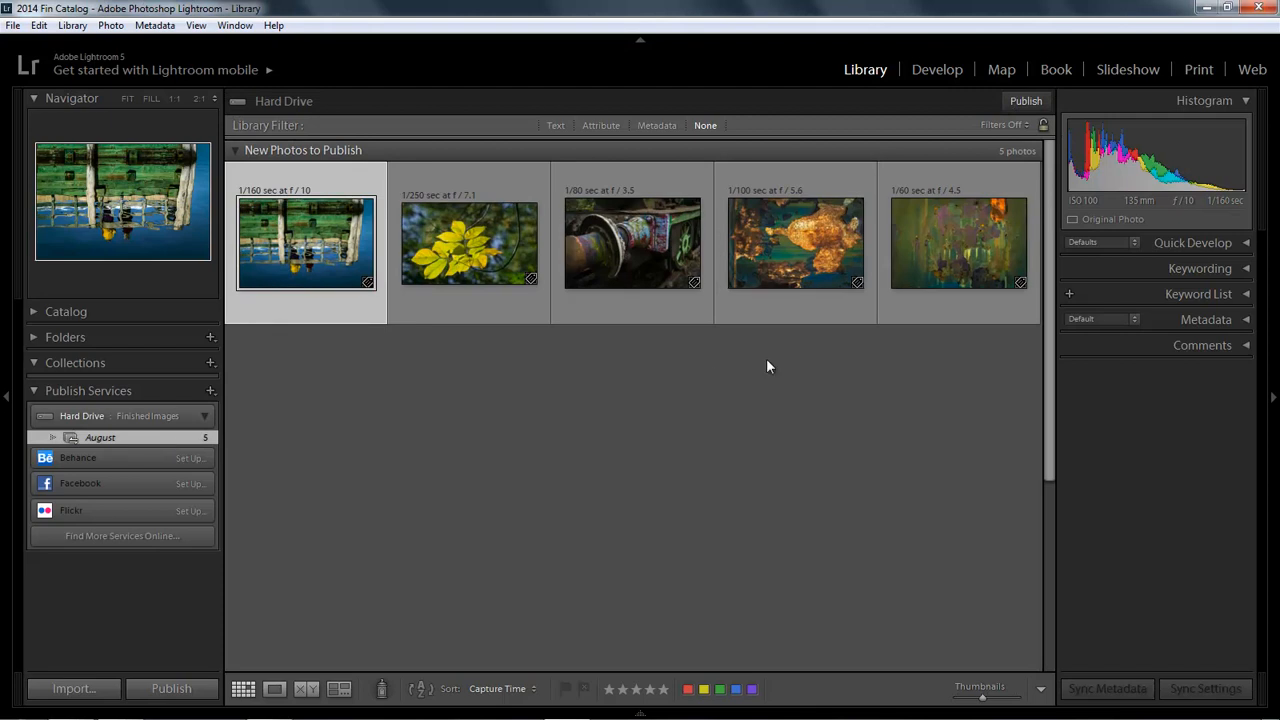
# - Remove the last two photos in the row from the August publish folder
pyautogui.click(805, 235)
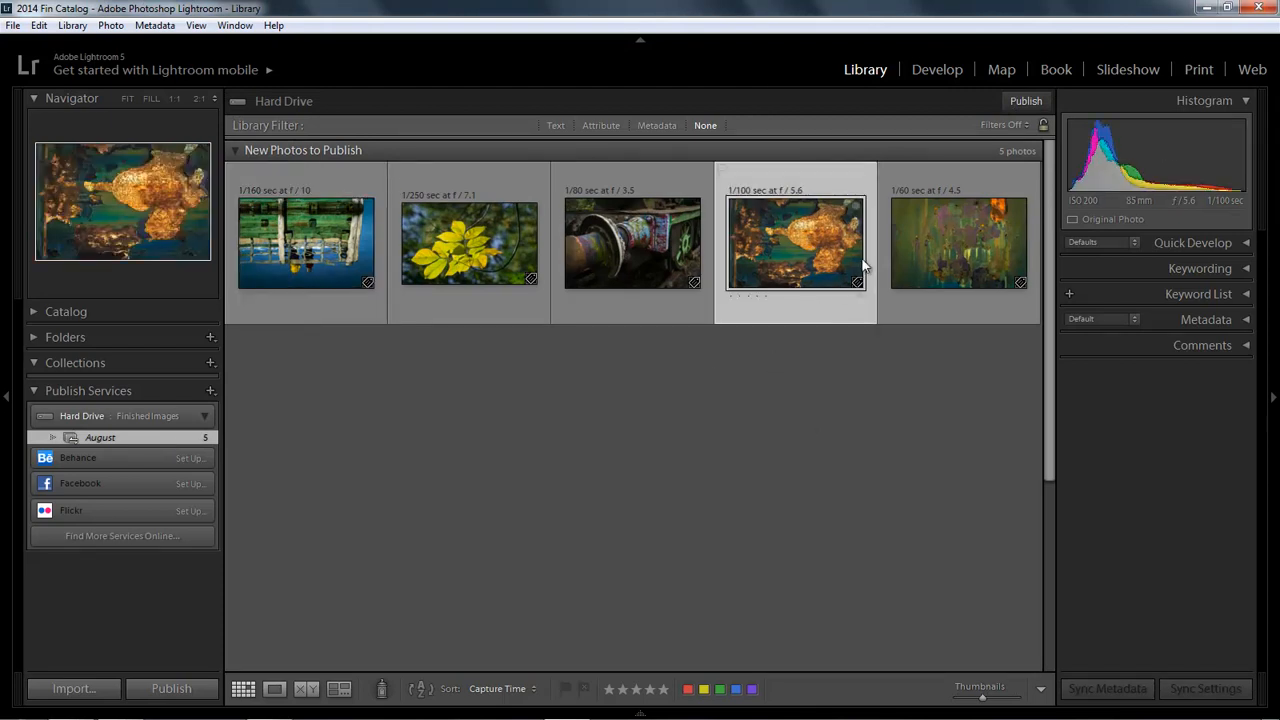
pyautogui.keyDown('ctrl'); pyautogui.click(931, 245); pyautogui.keyUp('ctrl')
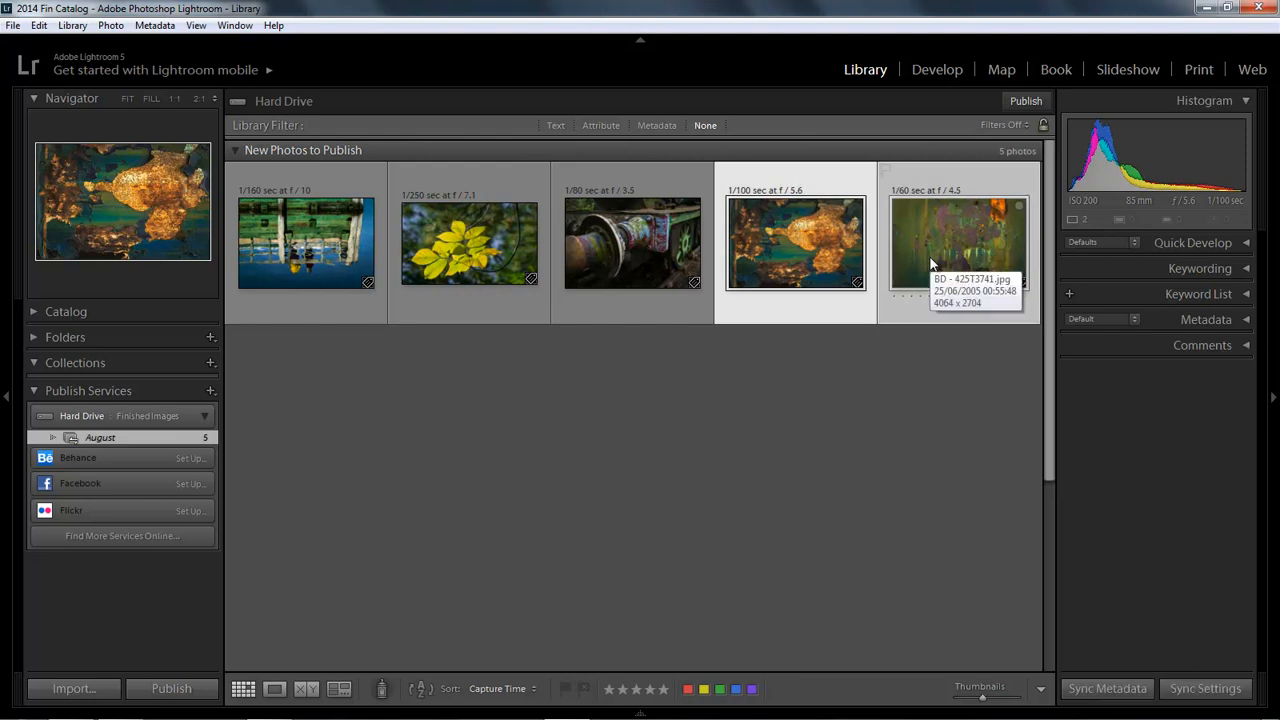
pyautogui.press('Delete')
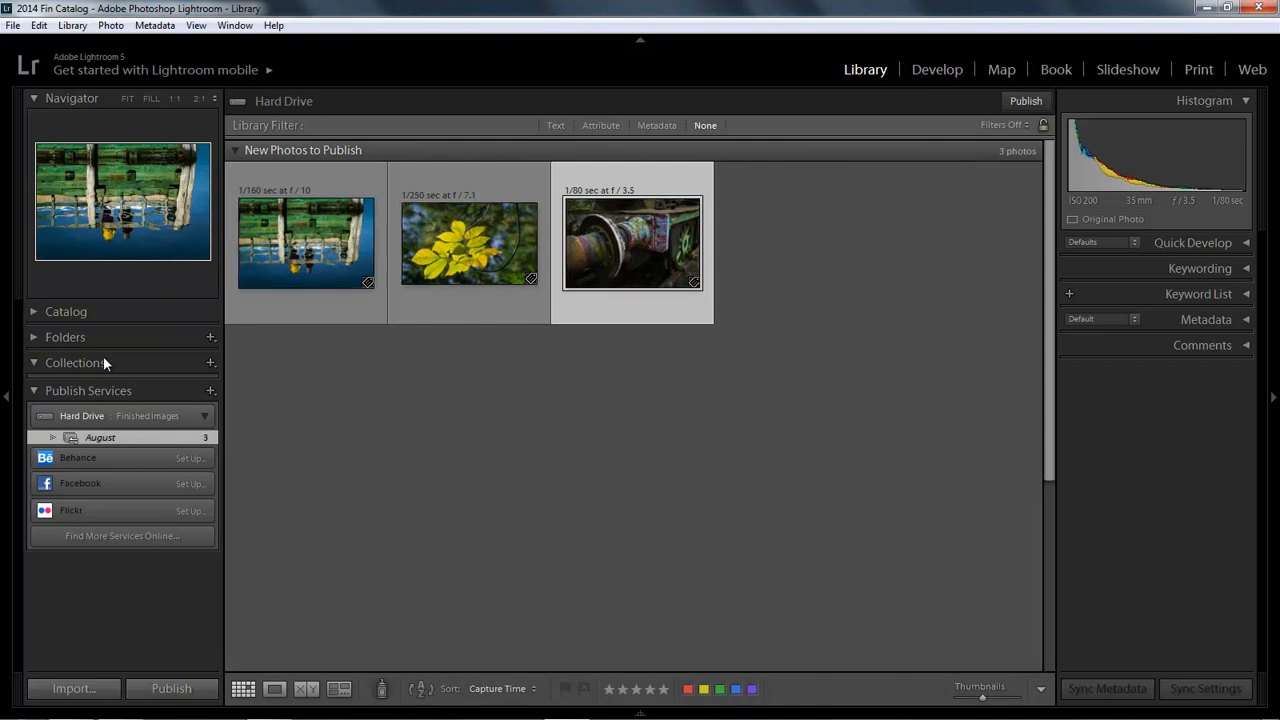
# - Add the sunset seascape from the June folder, taken at 1/125 sec at f/4.0, to the August publish folder and publish it
pyautogui.click(33, 337)
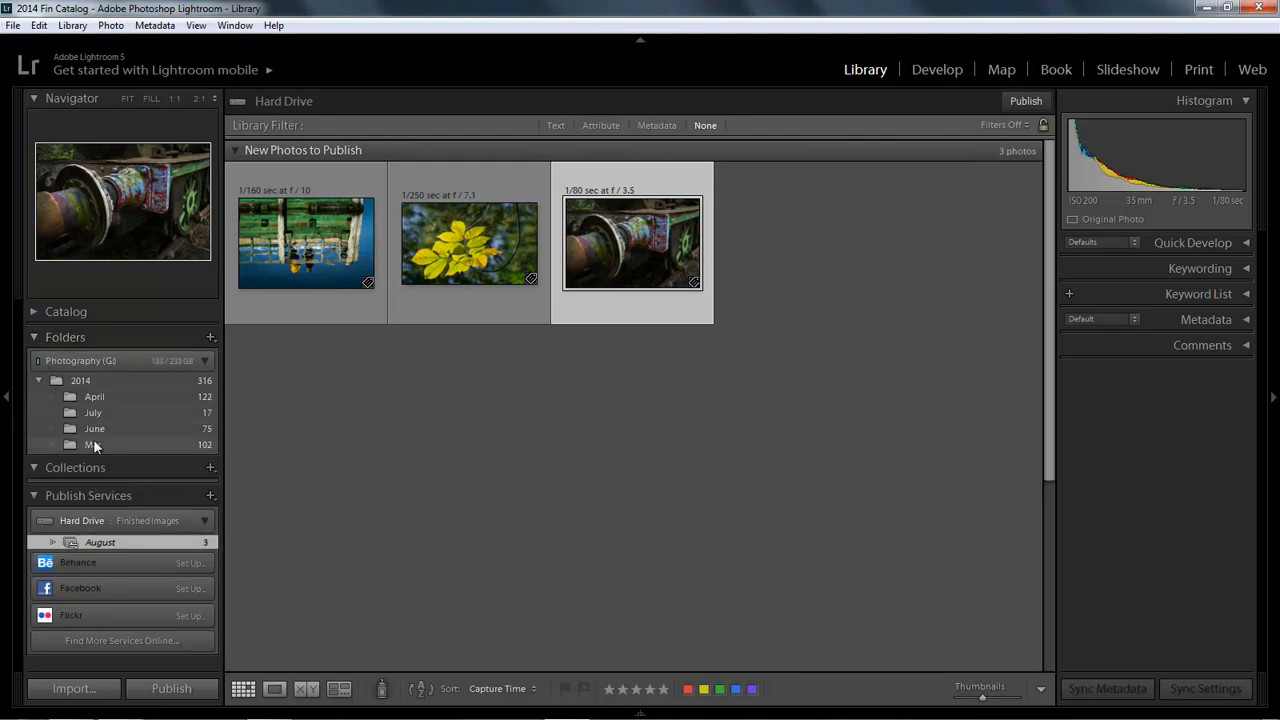
pyautogui.click(93, 414)
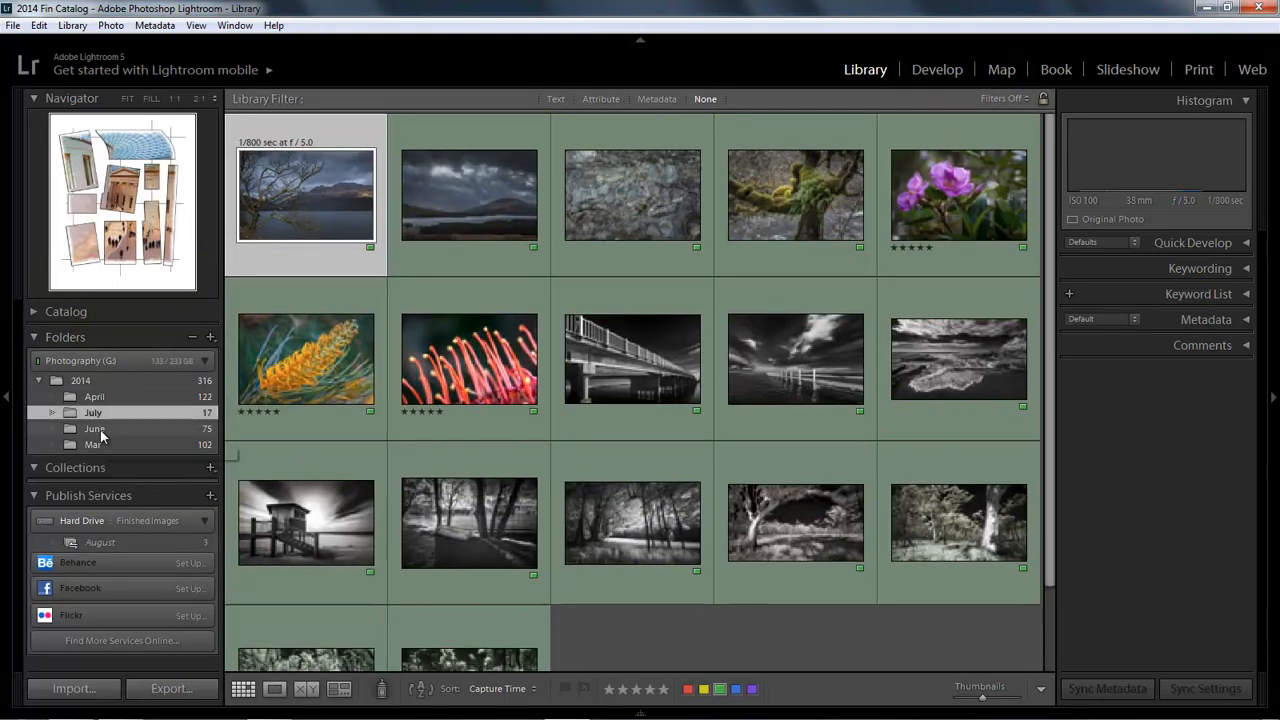
pyautogui.click(98, 430)
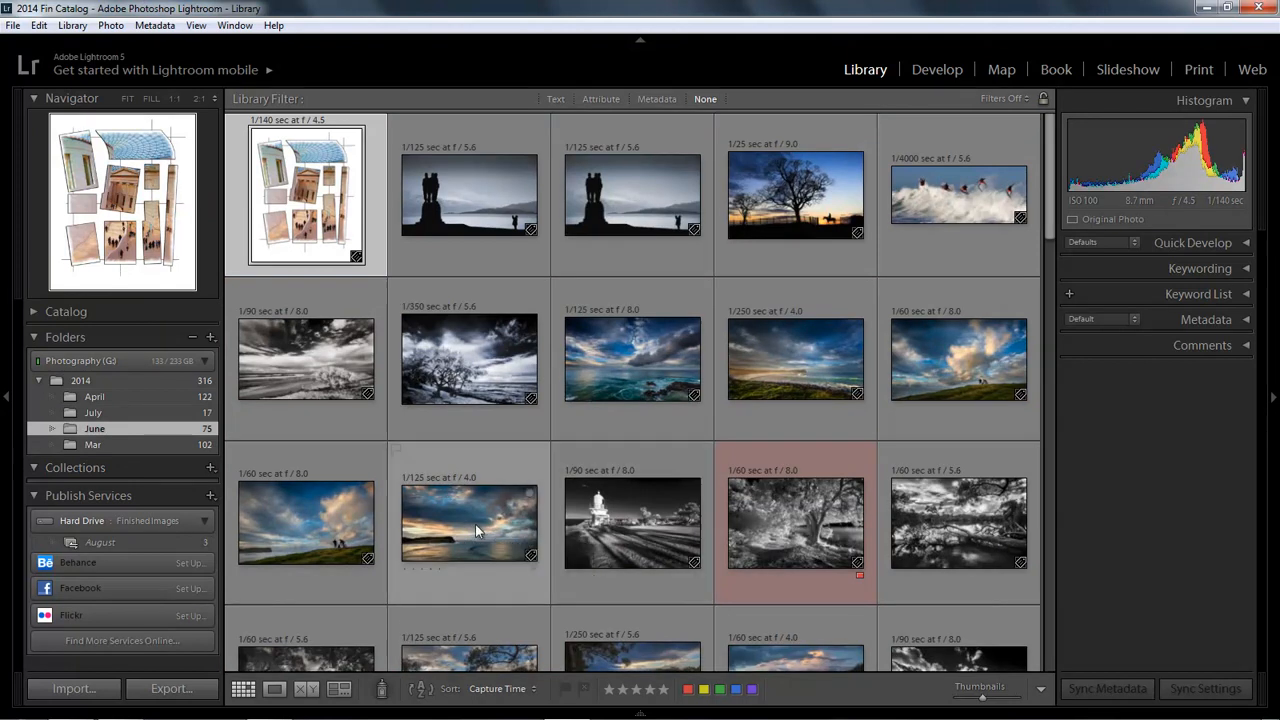
pyautogui.moveTo(476, 524); pyautogui.dragTo(186, 542)
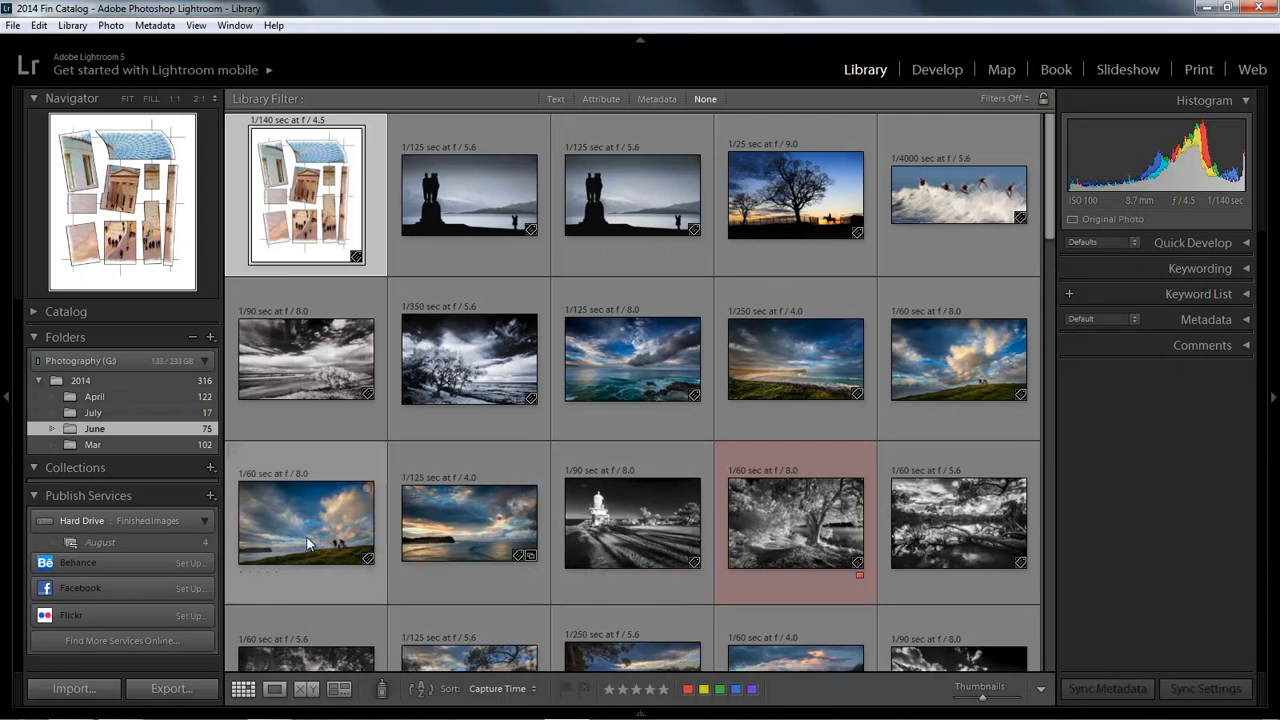
pyautogui.rightClick(160, 542)
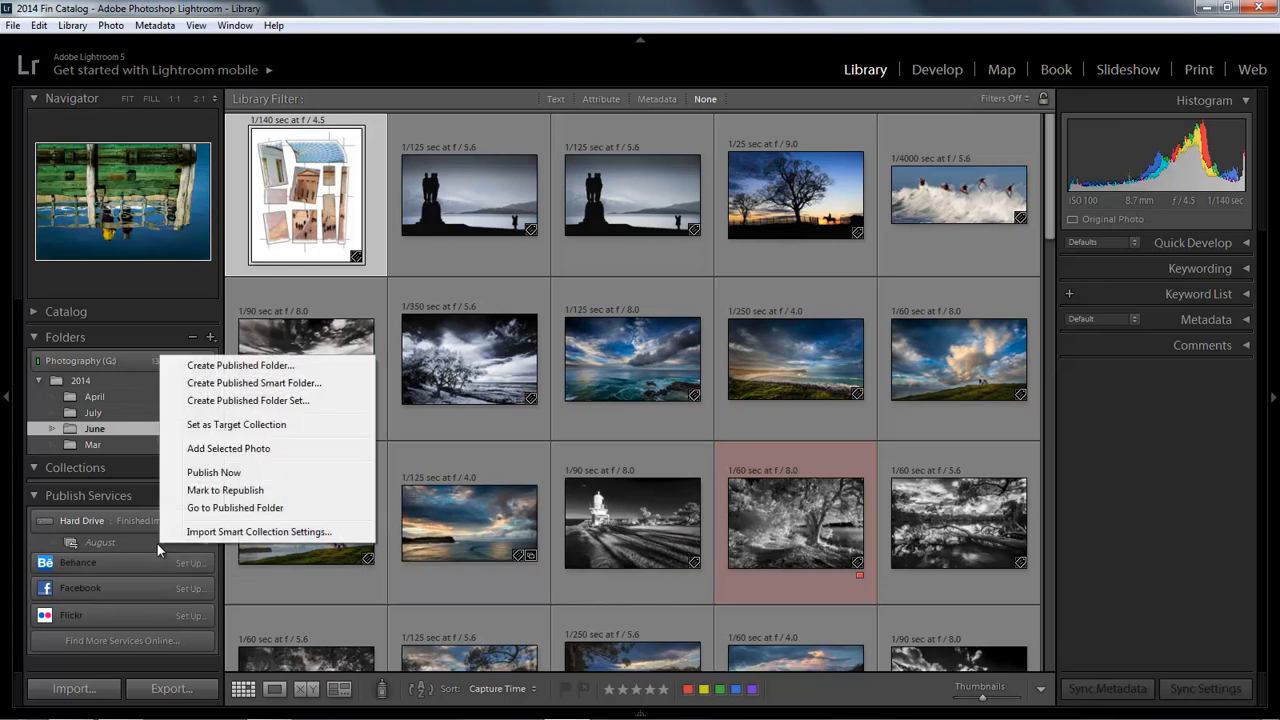
pyautogui.click(266, 474)
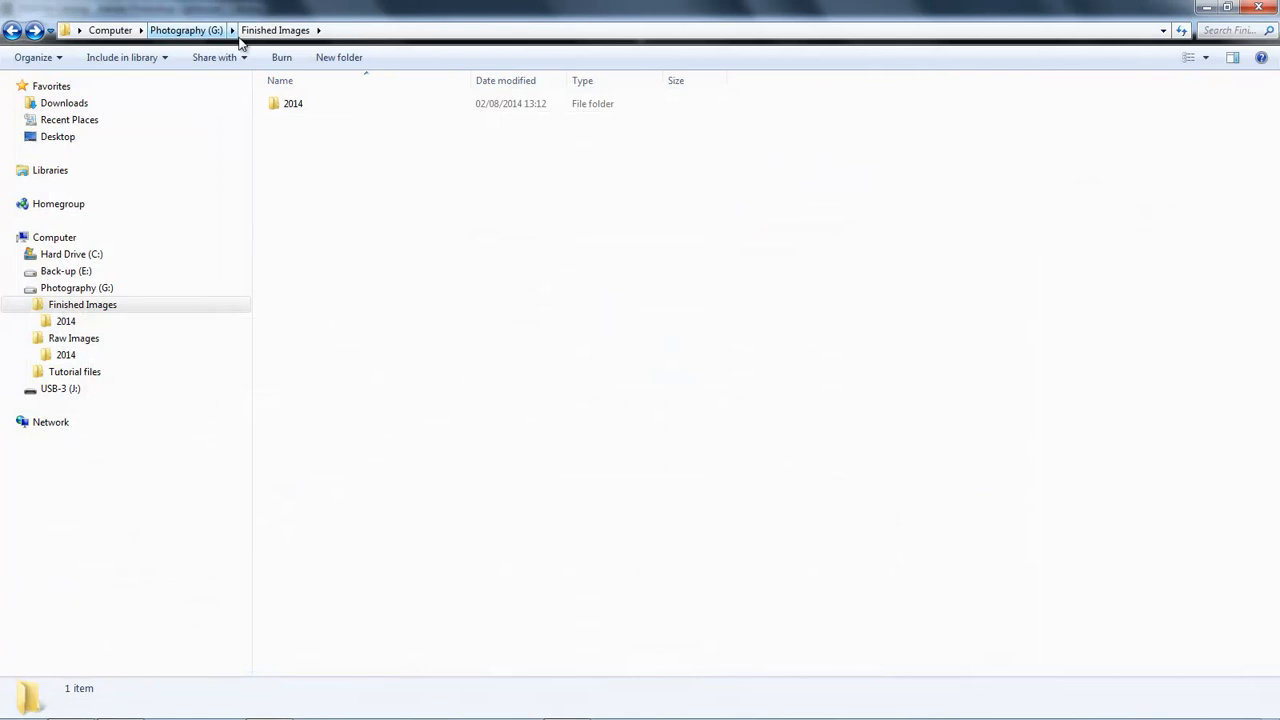
# - Switch to Windows Explorer and open the August folder under Finished Images > 2014 to check the published files
pyautogui.doubleClick(287, 112)
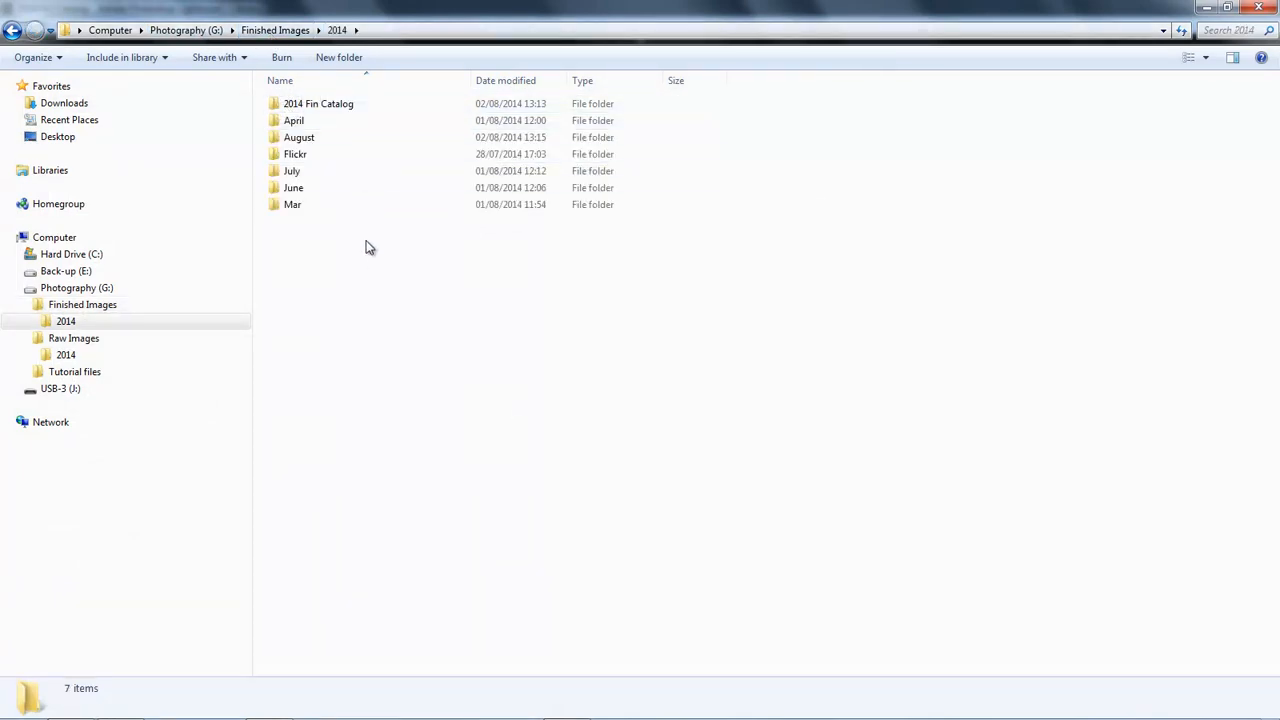
pyautogui.doubleClick(300, 140)
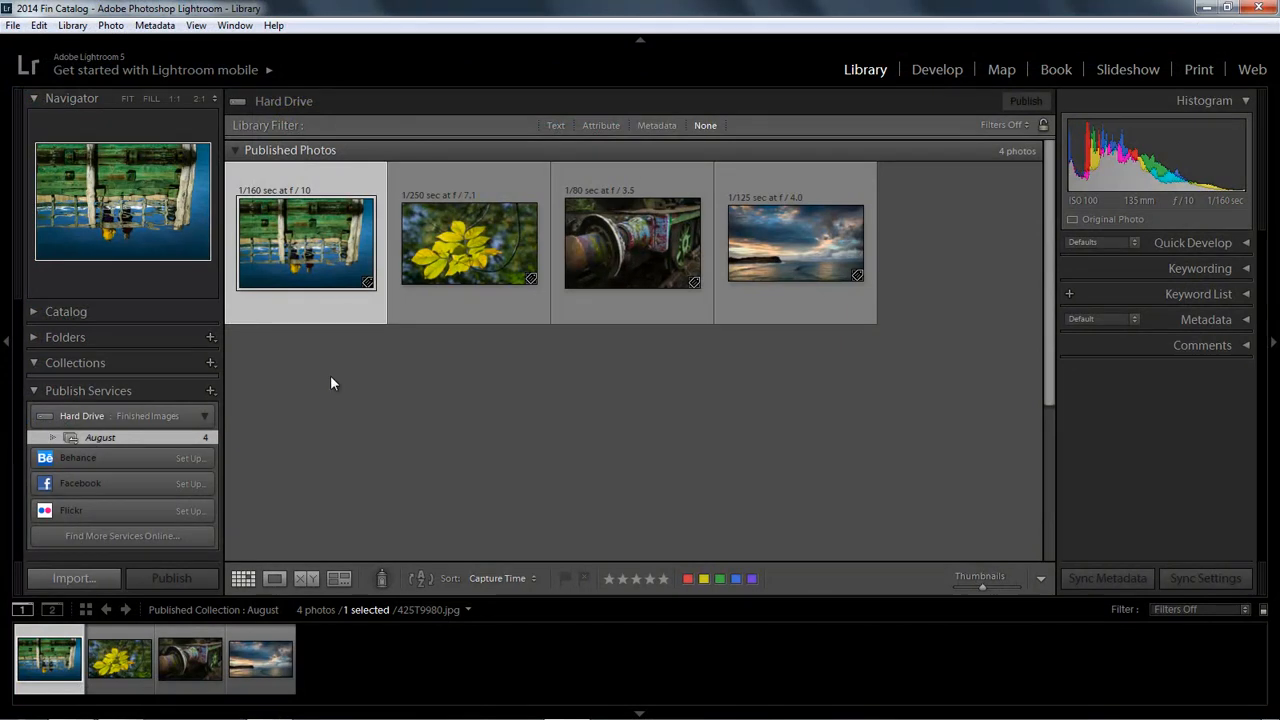
# - Examine the settings for creating another publish service via Hard Drive and leave them without saving
pyautogui.rightClick(185, 420)
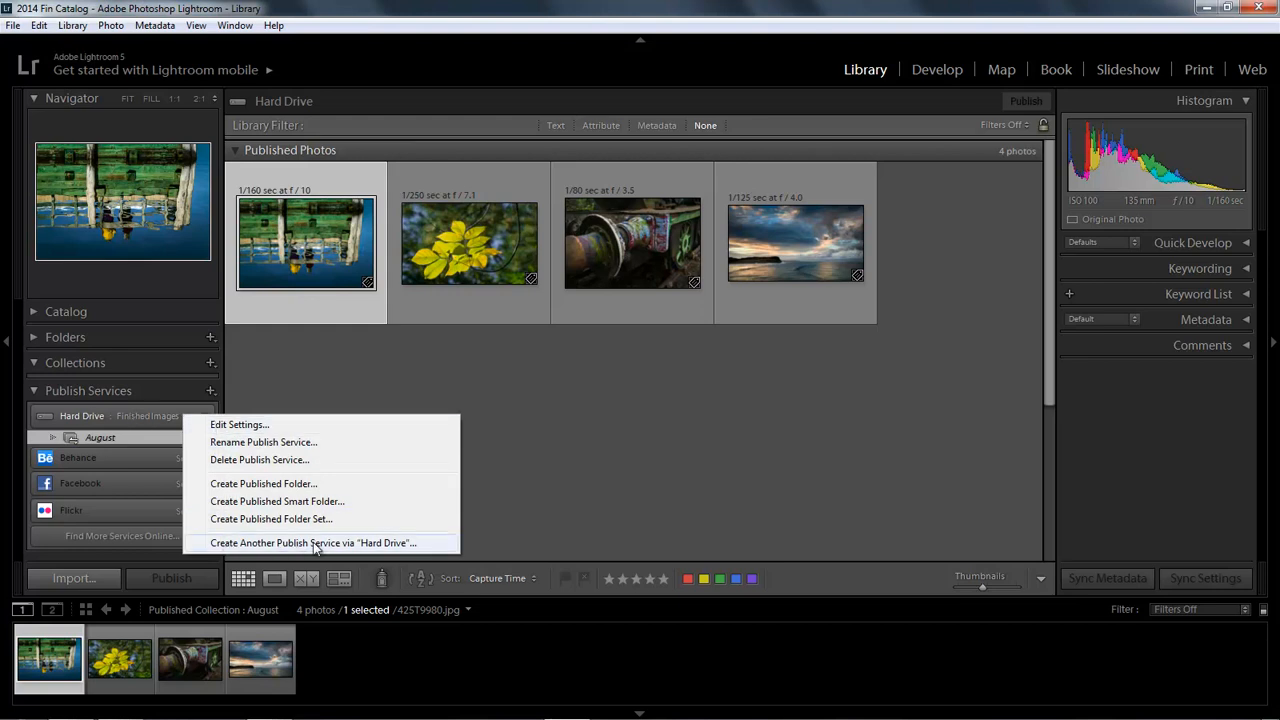
pyautogui.click(346, 545)
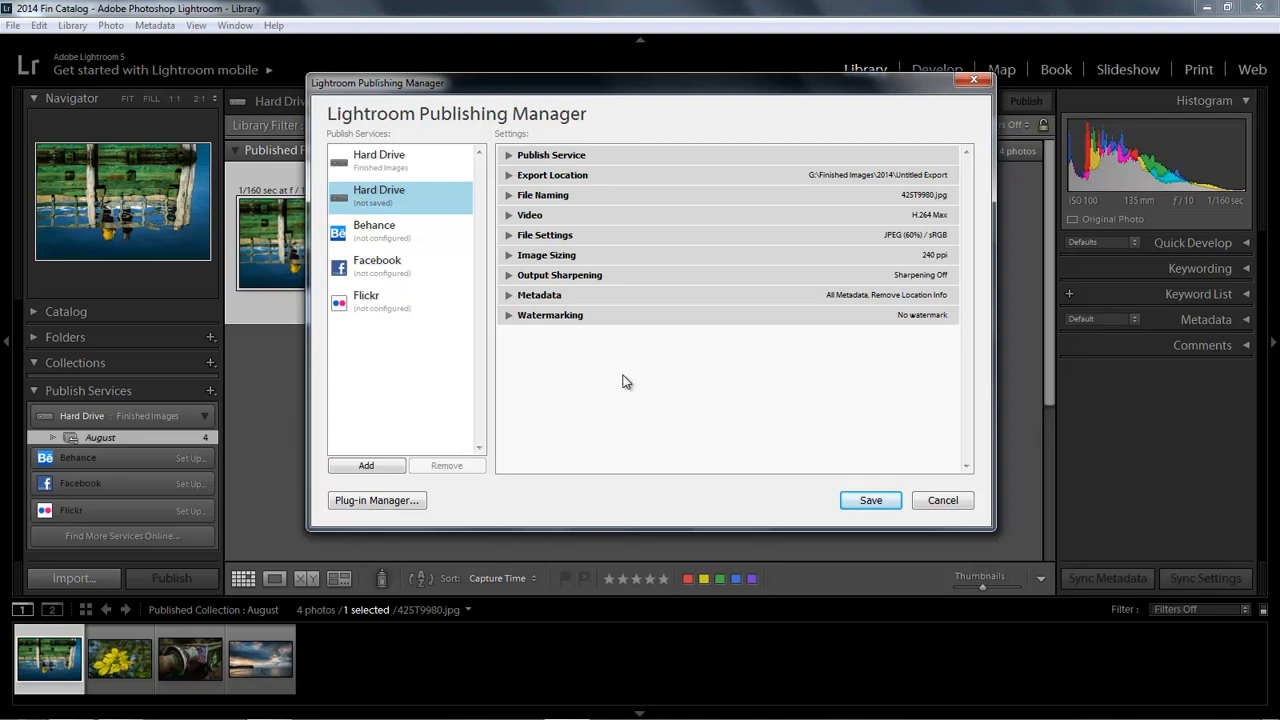
pyautogui.click(943, 500)
pyautogui.click(698, 481)
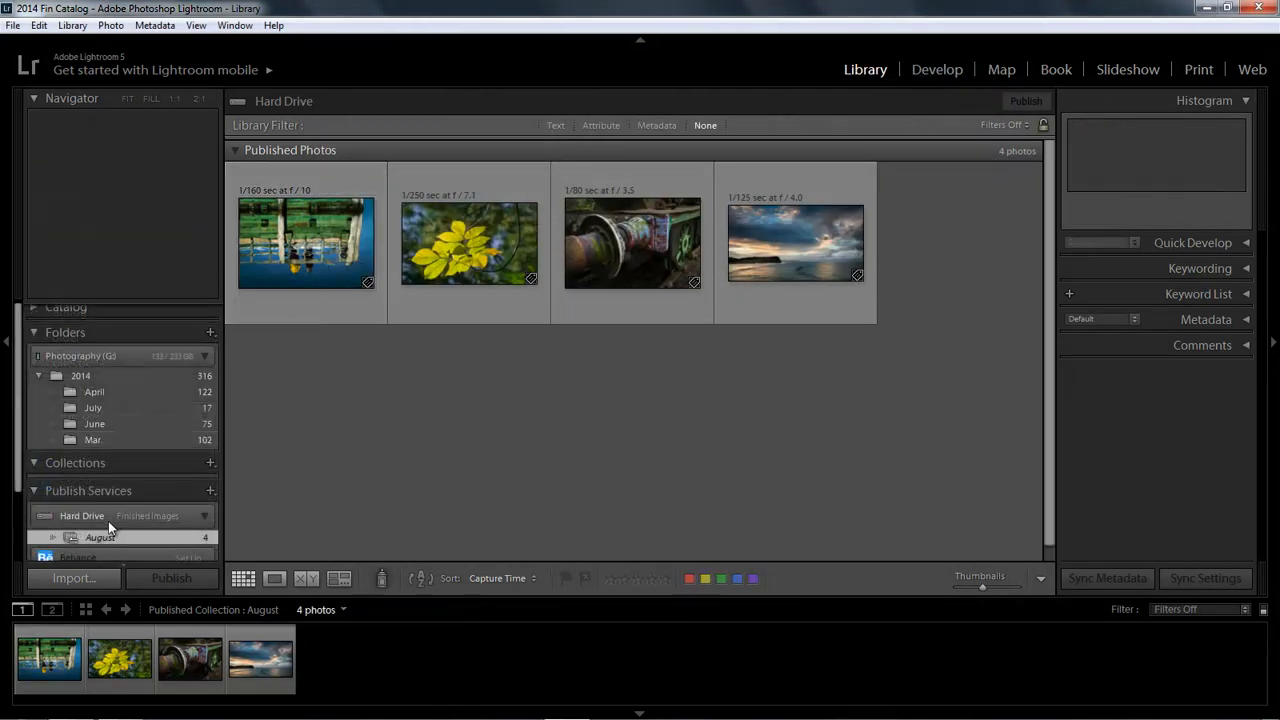
# - Add the seascape _EB_0758.jpg from the Mar folder to the August publish folder and publish it
pyautogui.click(34, 97)
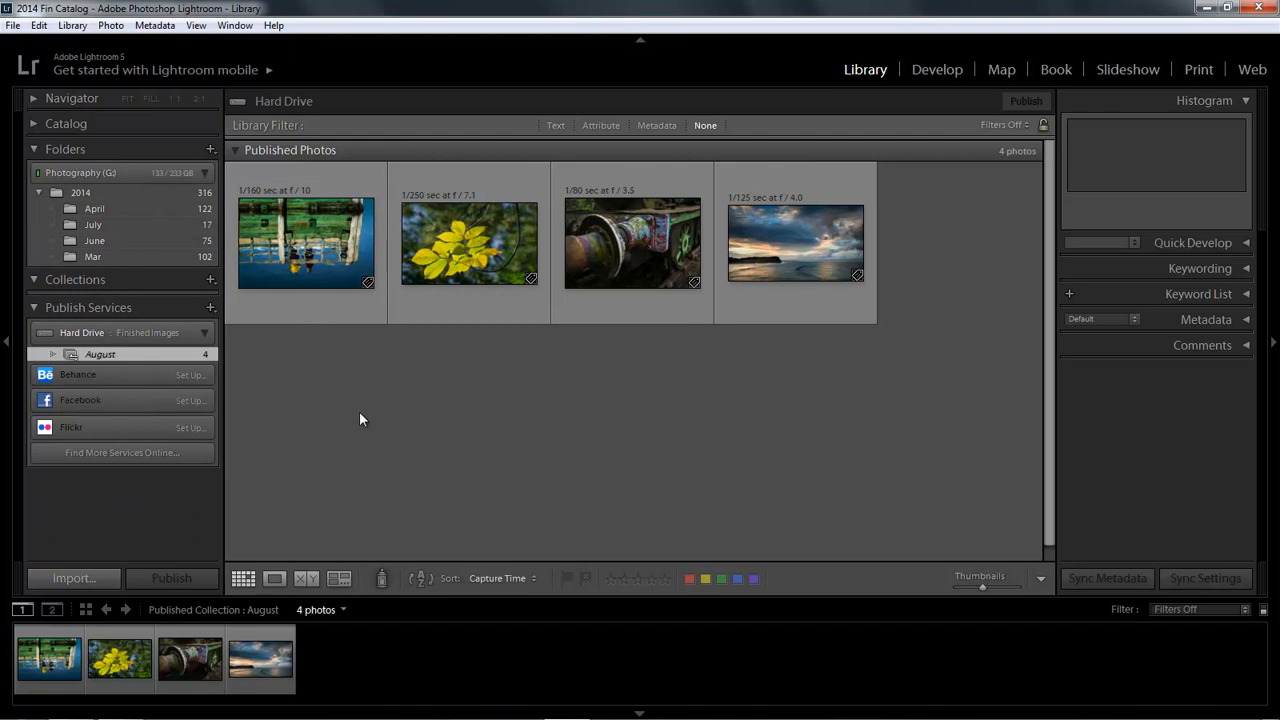
pyautogui.click(95, 257)
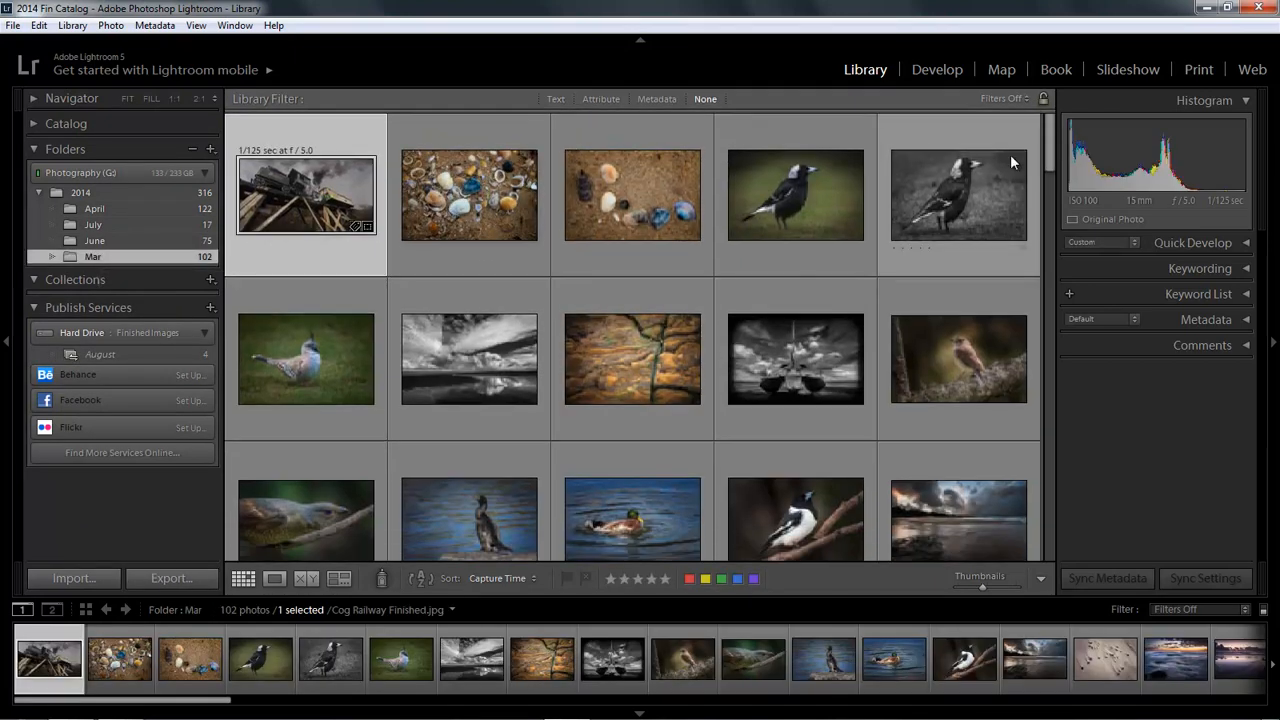
pyautogui.moveTo(1052, 155); pyautogui.dragTo(1017, 236)
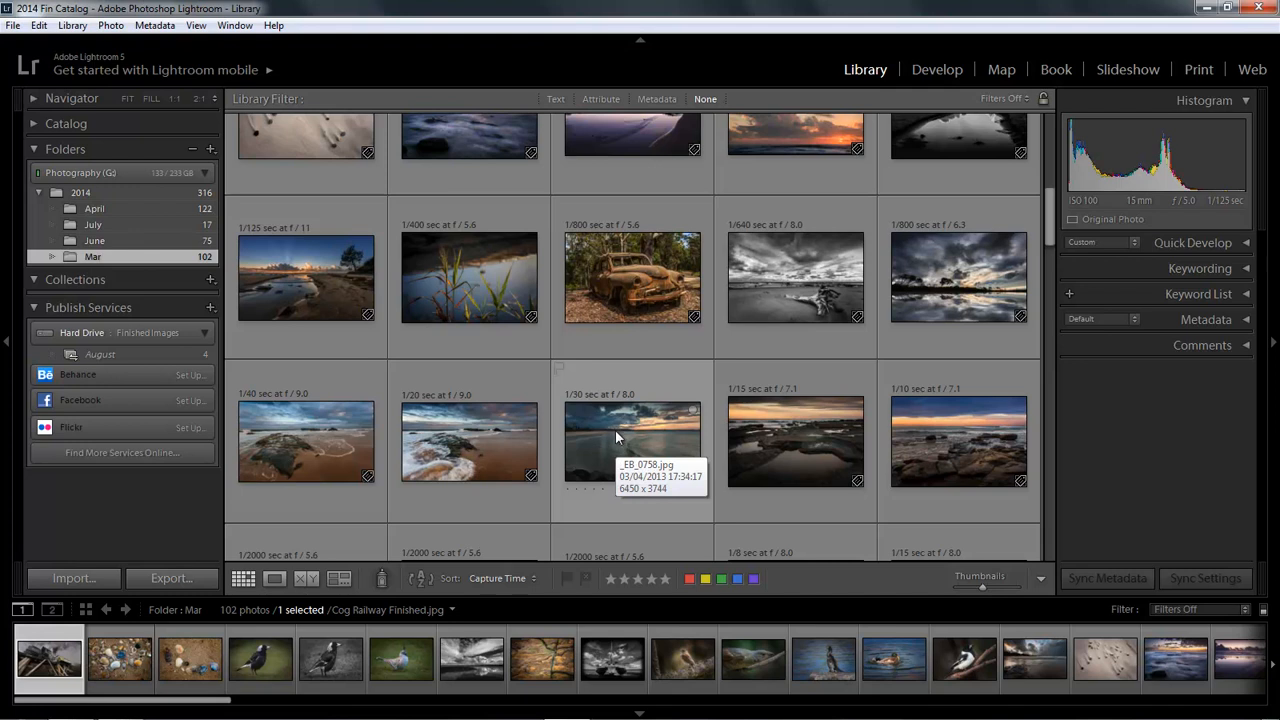
pyautogui.moveTo(624, 442); pyautogui.dragTo(190, 352)
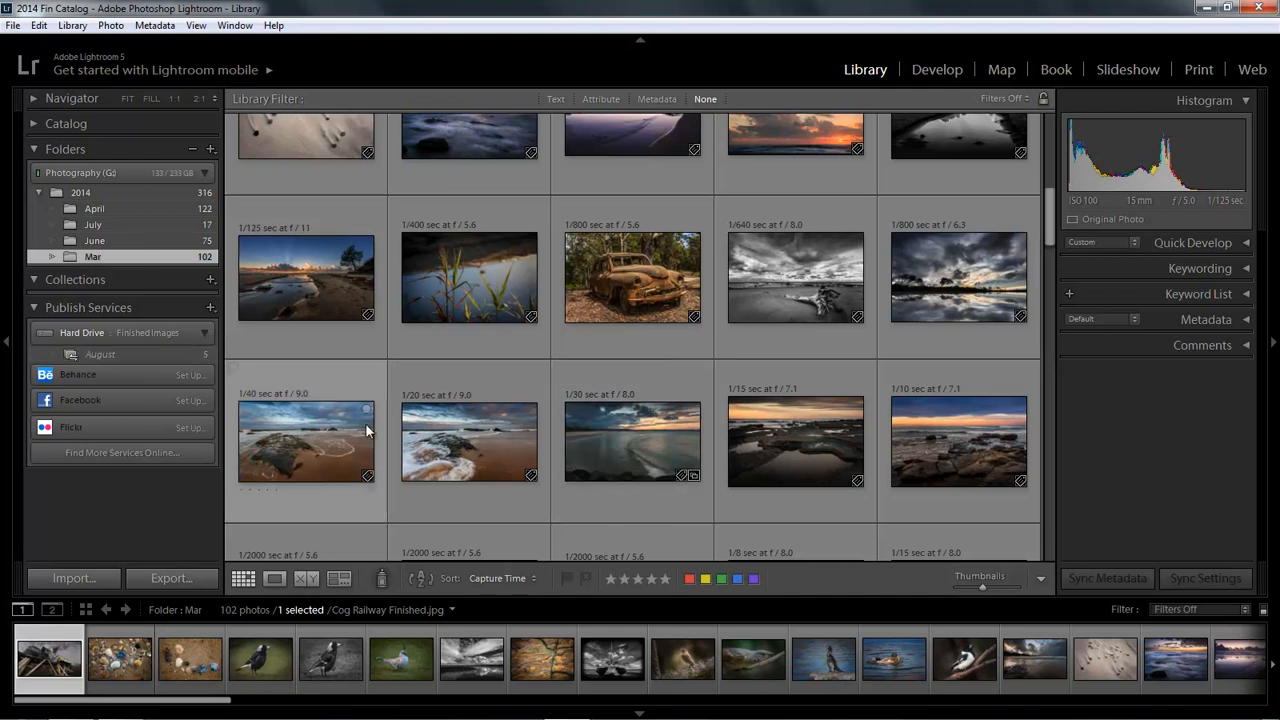
pyautogui.rightClick(160, 357)
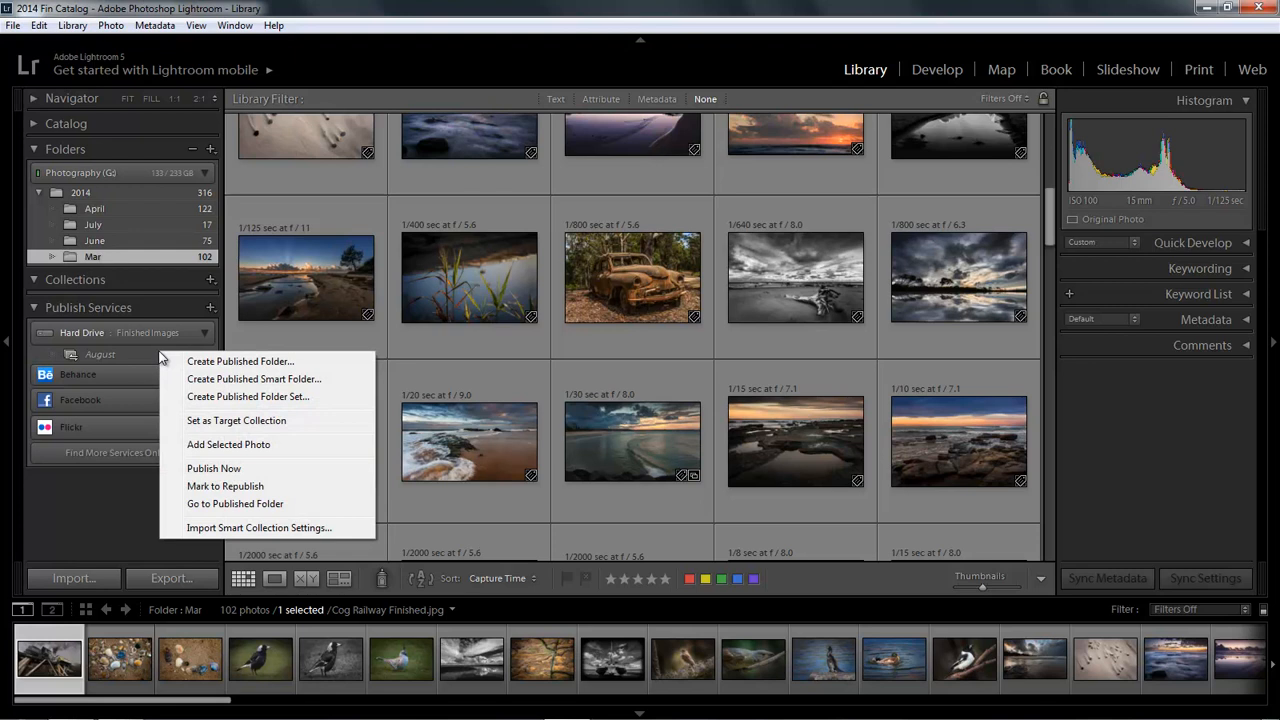
pyautogui.click(219, 469)
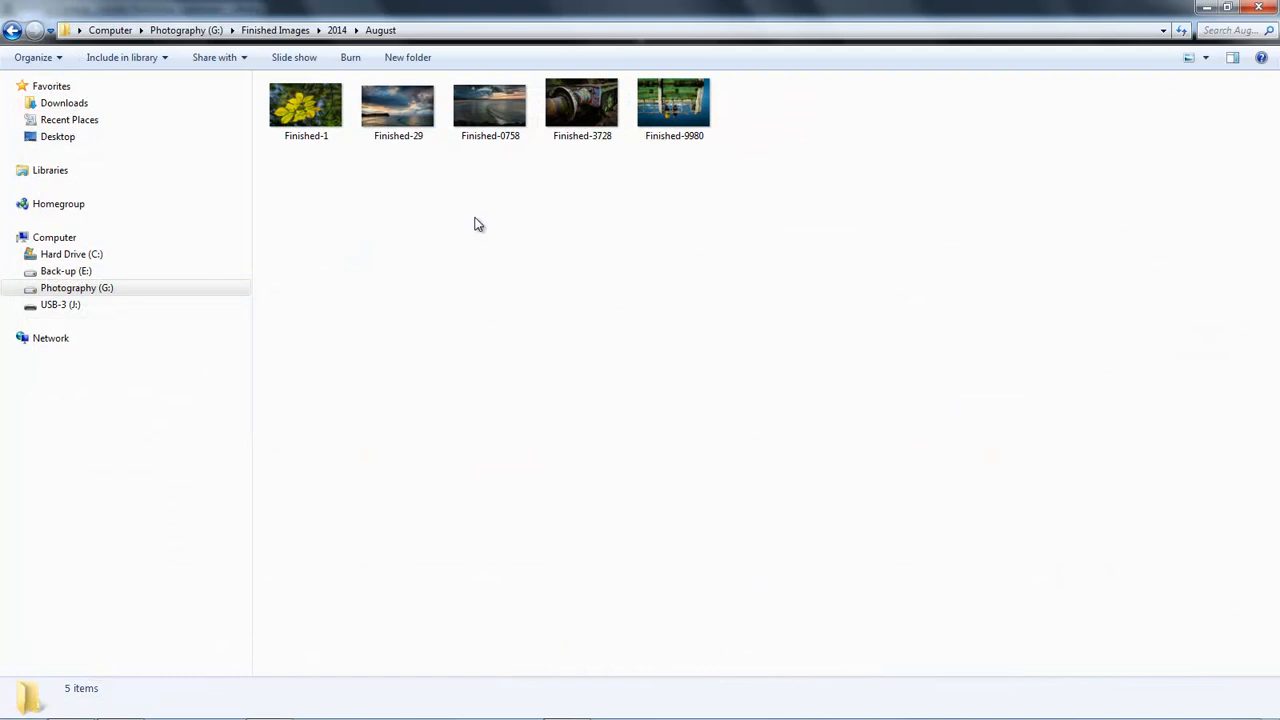
# - View the published August files in Windows Explorer as extra large icons
pyautogui.click(1205, 57)
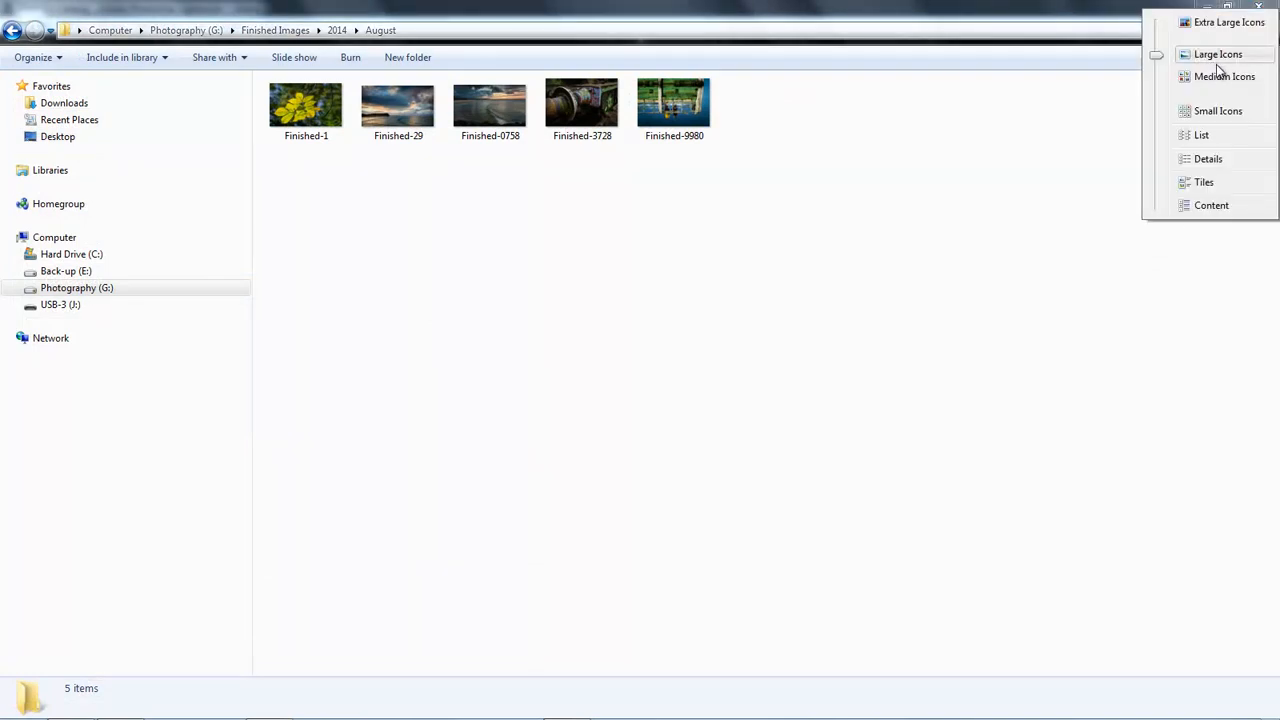
pyautogui.click(1220, 24)
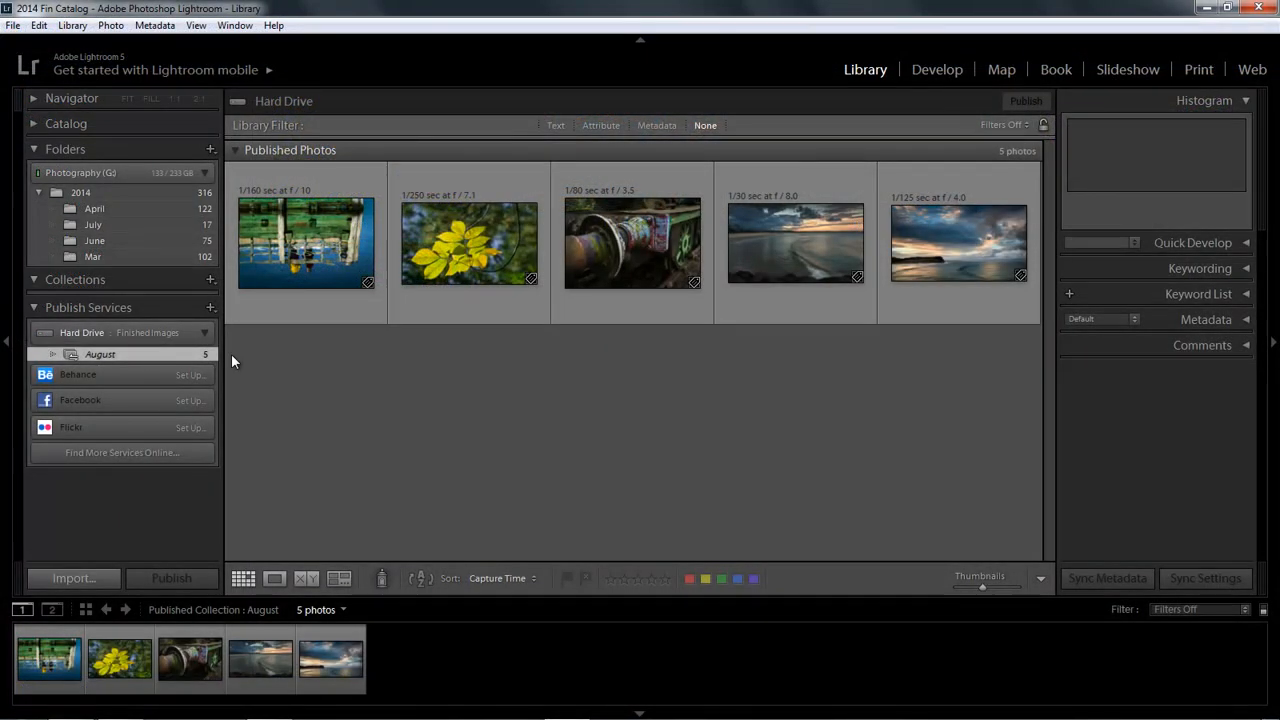
# - Remove the green building reflection photo from the August publish folder, followed by the remaining four published photos
pyautogui.click(338, 252)
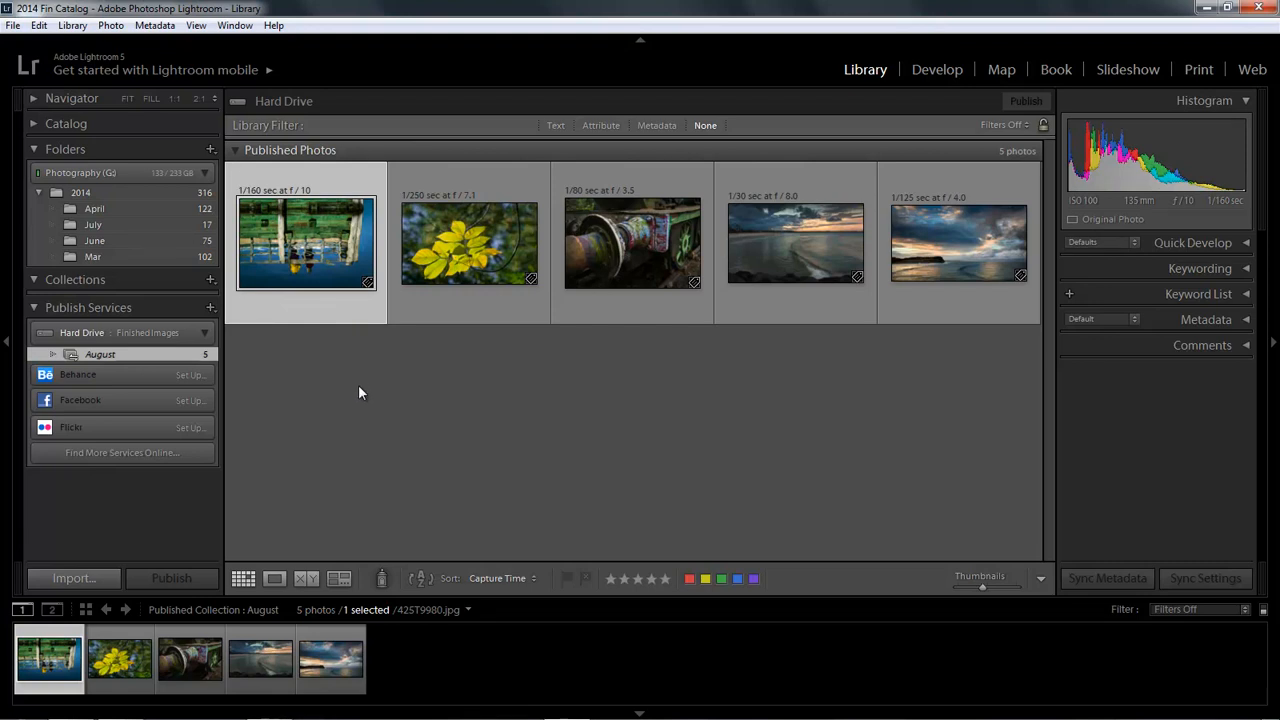
pyautogui.rightClick(324, 221)
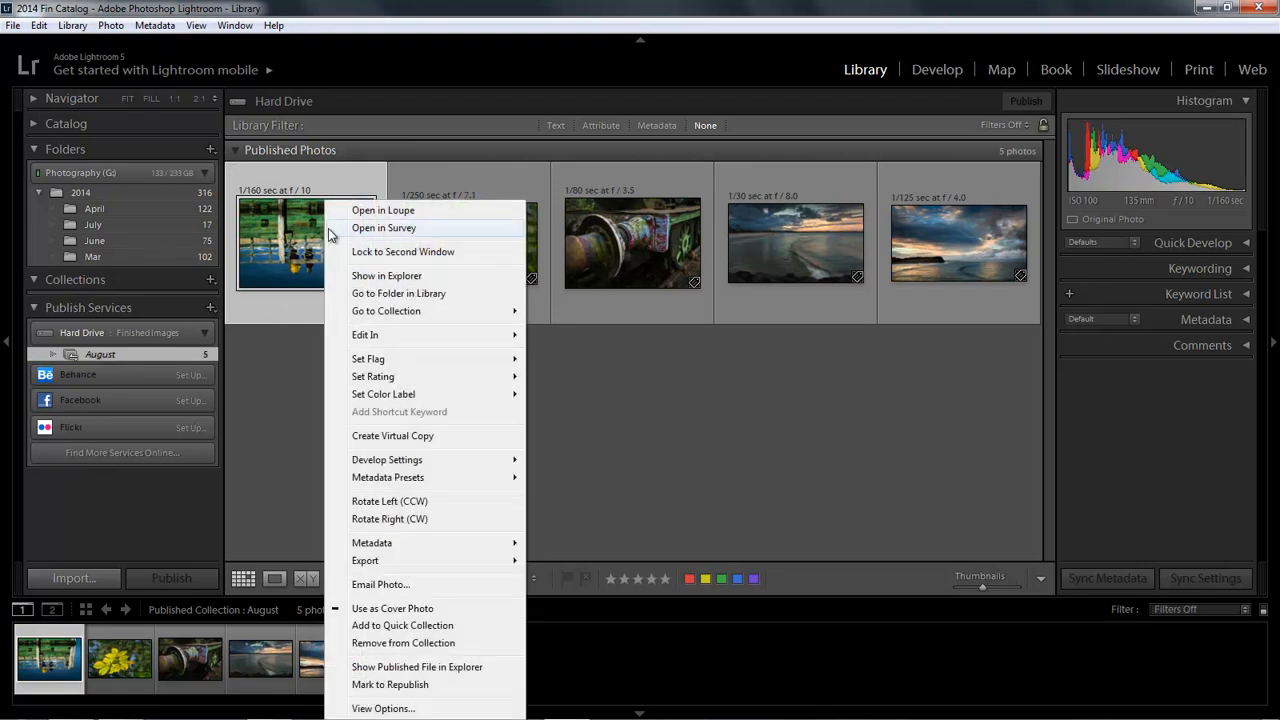
pyautogui.click(393, 646)
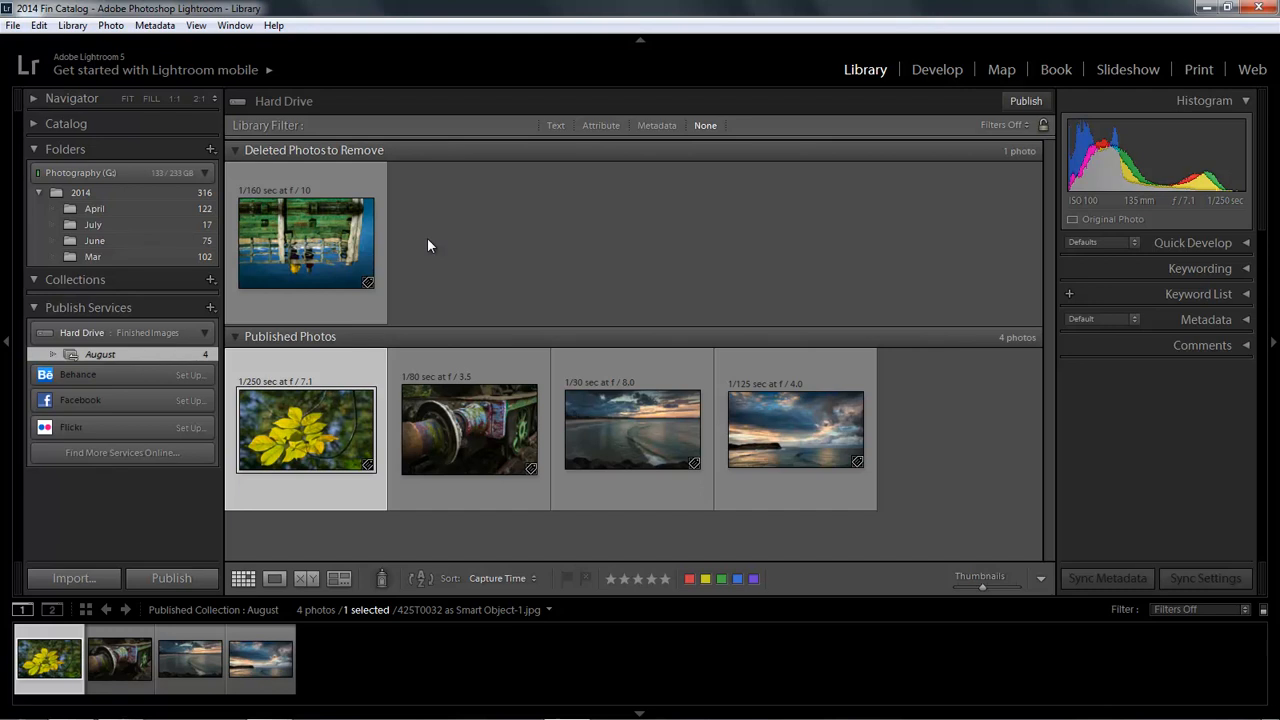
pyautogui.keyDown('ctrl'); pyautogui.click(460, 440); pyautogui.keyUp('ctrl')
pyautogui.keyDown('ctrl'); pyautogui.click(620, 446); pyautogui.keyUp('ctrl')
pyautogui.keyDown('ctrl'); pyautogui.click(786, 444); pyautogui.keyUp('ctrl')
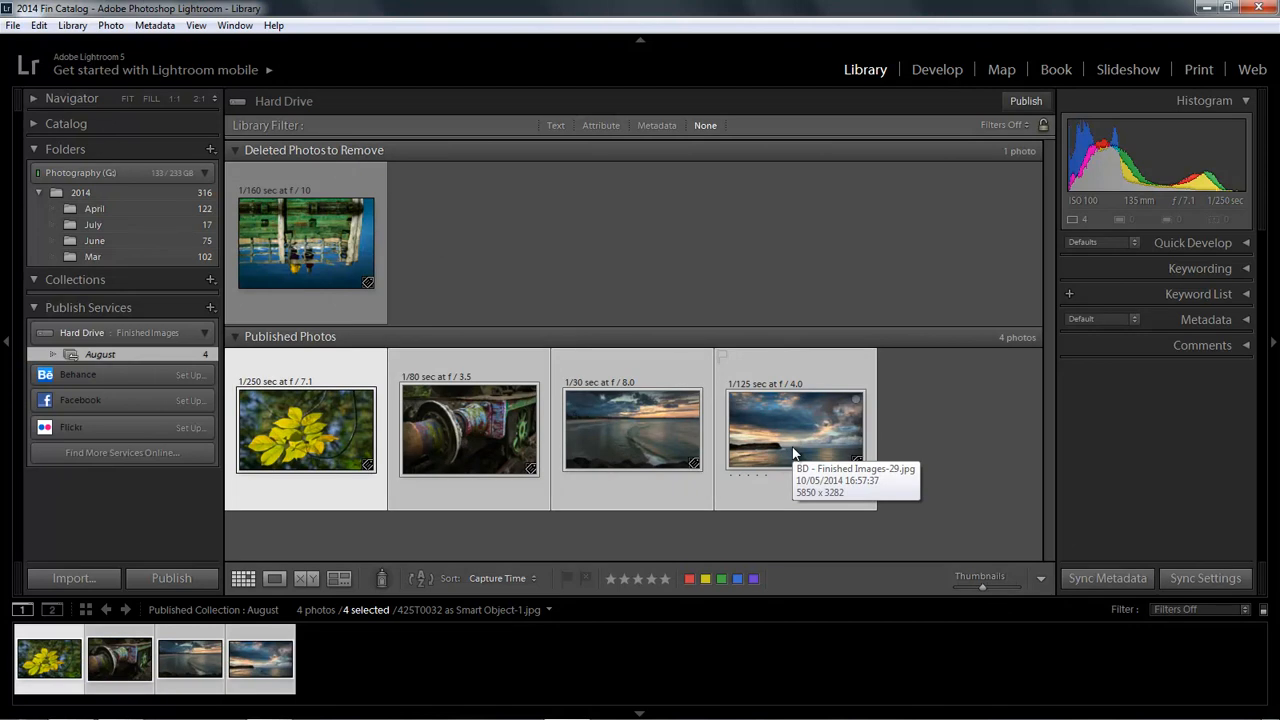
pyautogui.press('Delete')
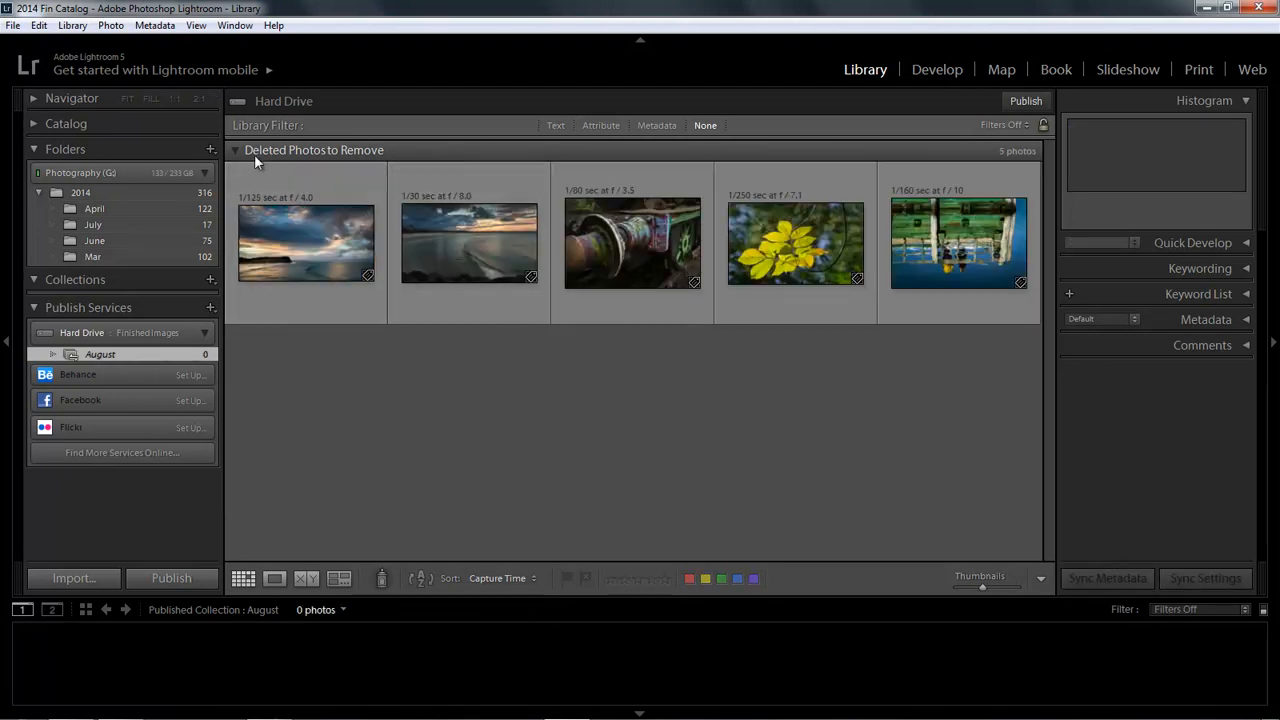
# - Collapse the Deleted Photos to Remove group in the August folder and expand it again
pyautogui.click(328, 204)
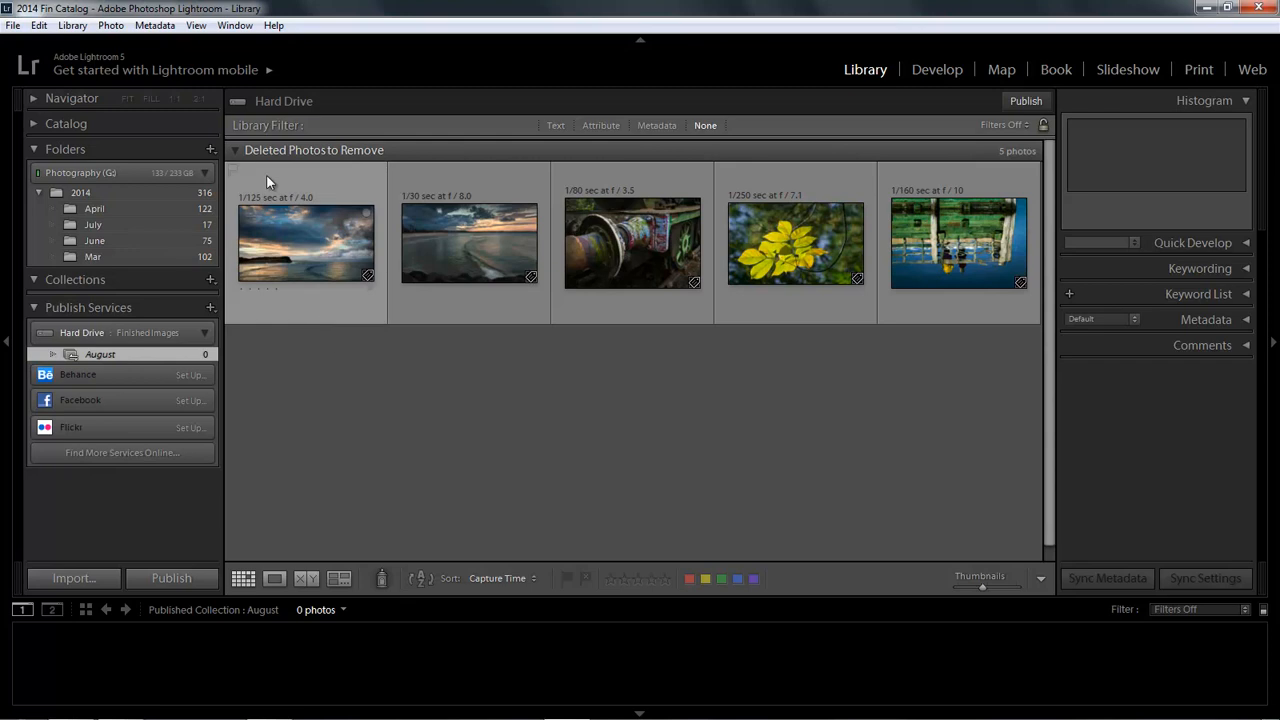
pyautogui.click(234, 150)
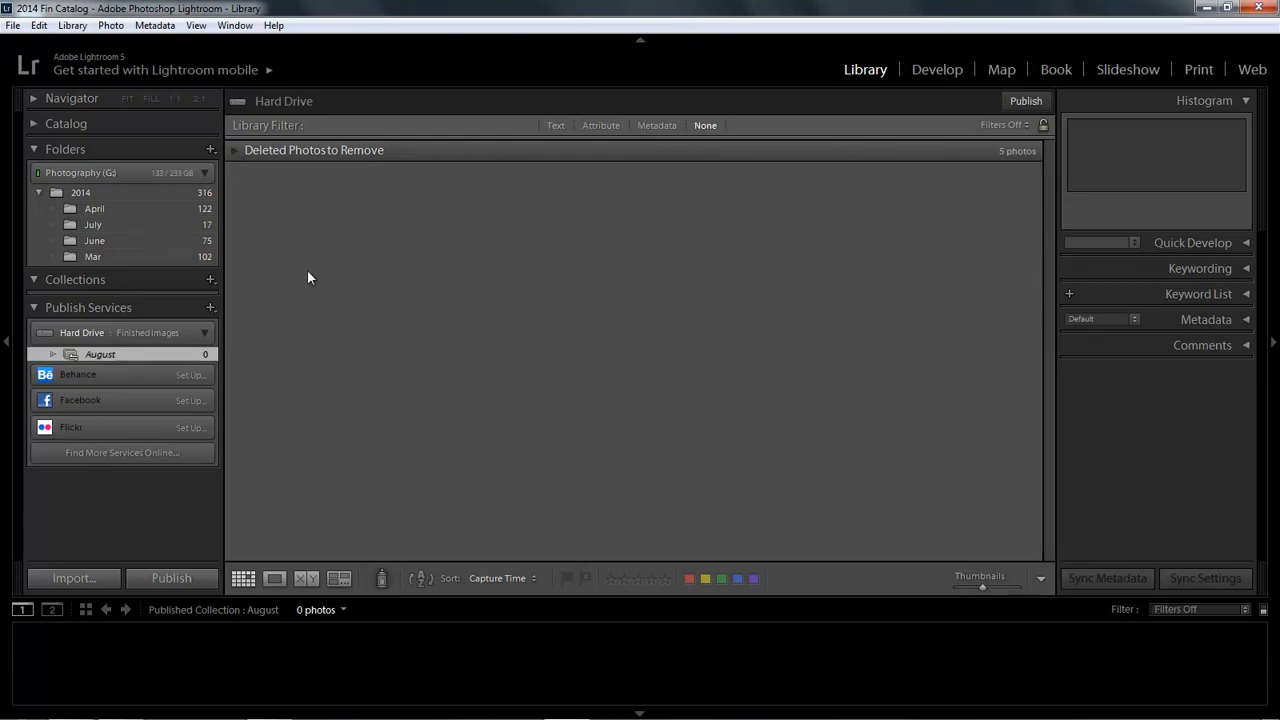
pyautogui.click(232, 150)
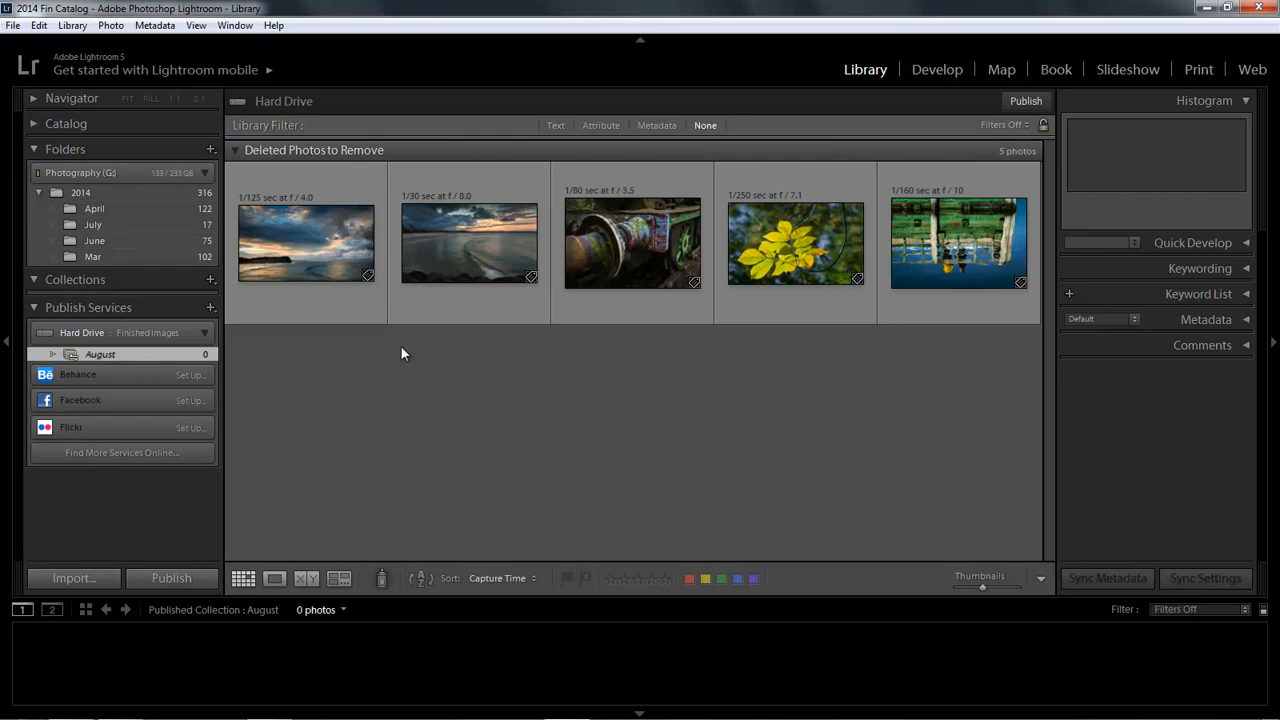
# - Publish the sunset tree photo from the June folder to August along with the pending deletions, and open the August folder
pyautogui.click(131, 244)
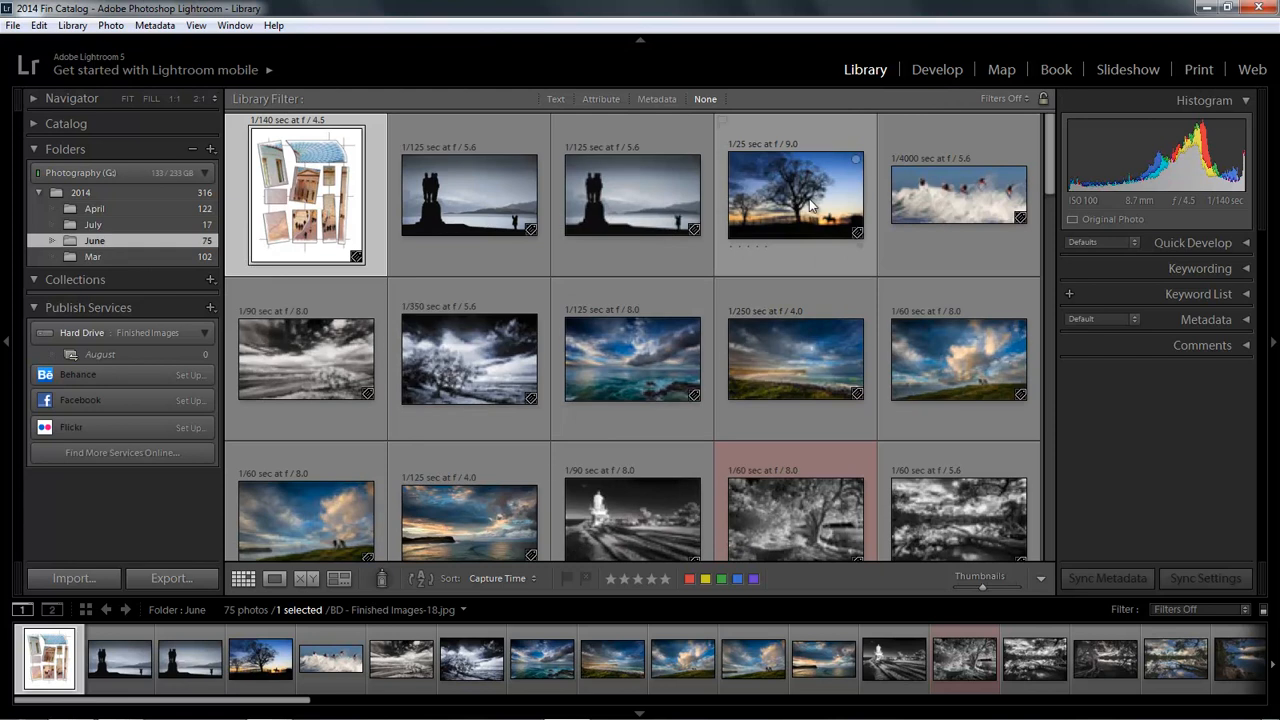
pyautogui.moveTo(810, 206); pyautogui.dragTo(160, 355)
pyautogui.rightClick(150, 355)
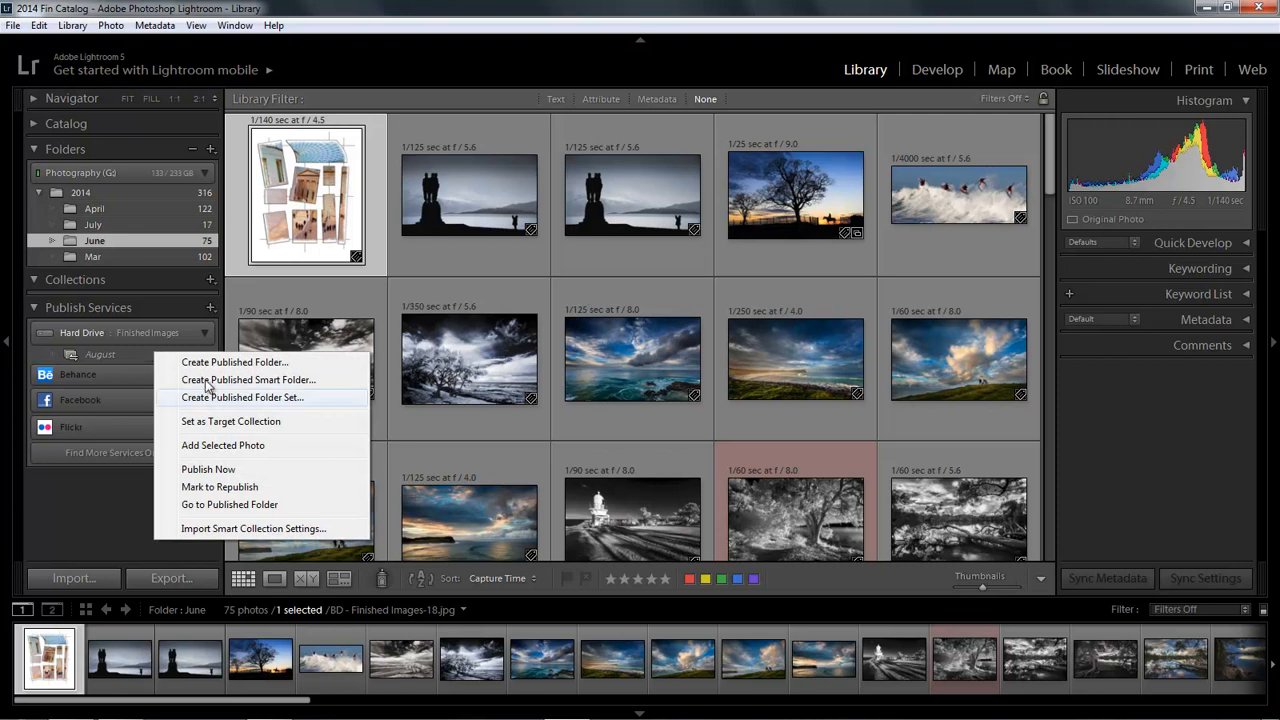
pyautogui.click(190, 469)
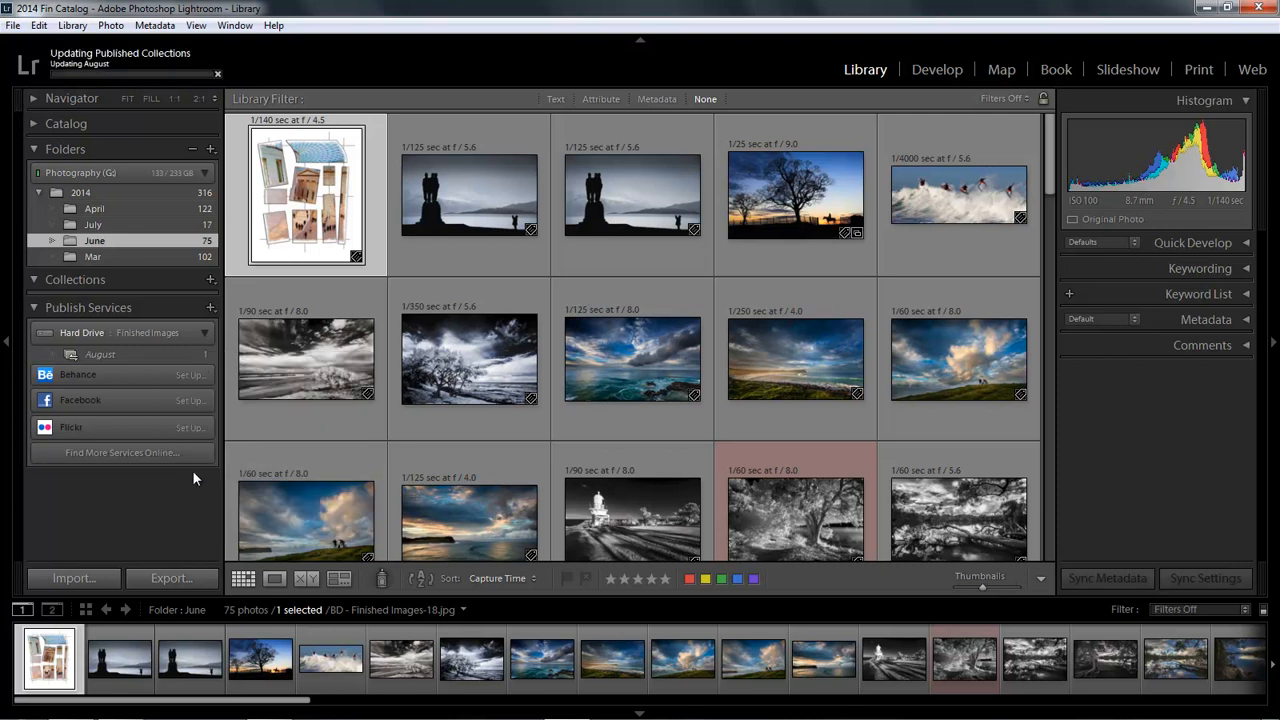
pyautogui.click(125, 354)
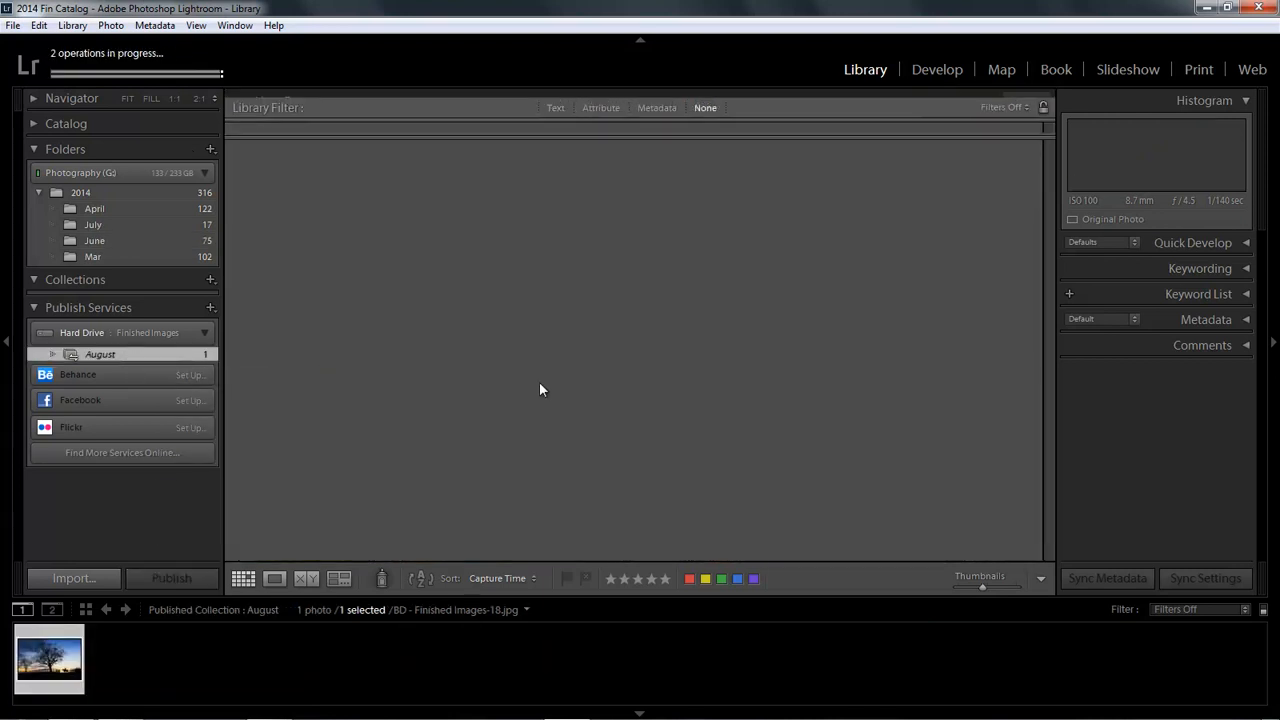
pyautogui.click(237, 150)
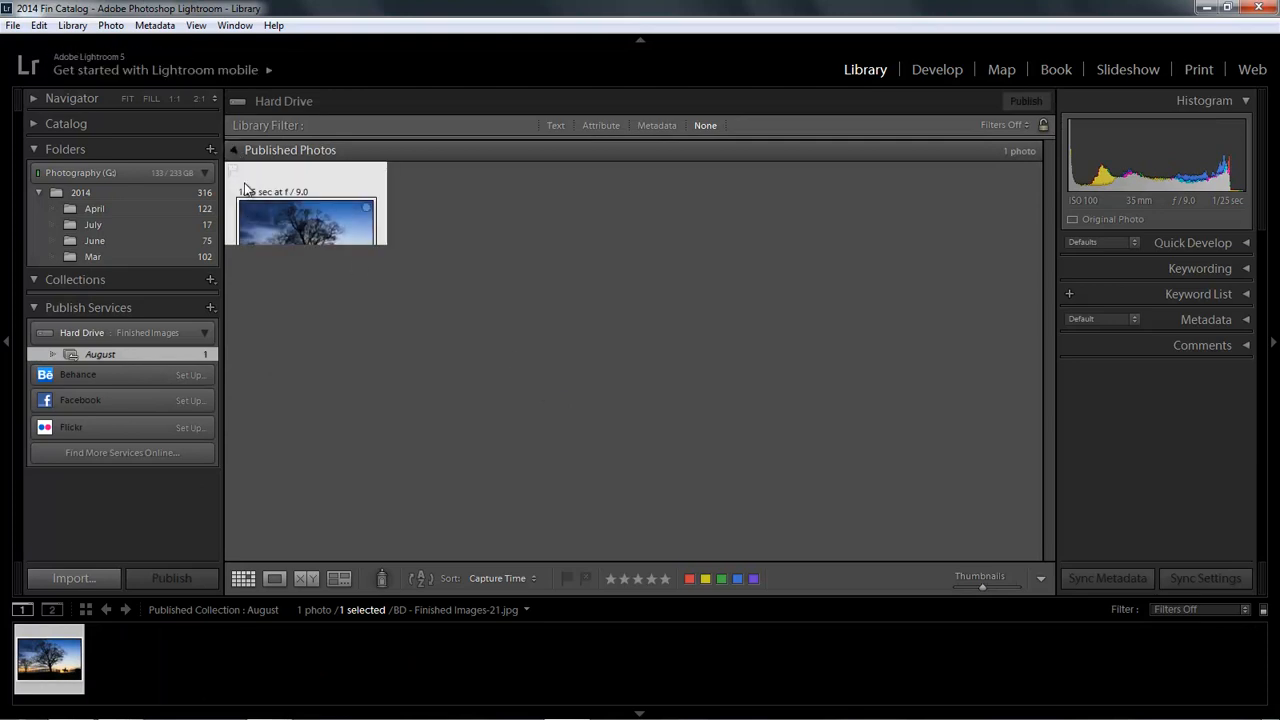